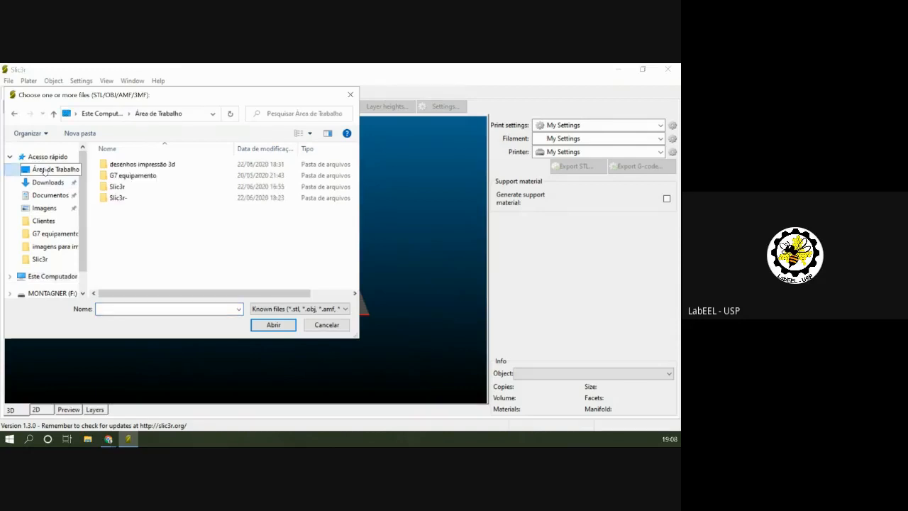
Load the model cube_10mm.stl from the "desenhos impressão 3d" folder onto the print bed.
double_click(131, 165)
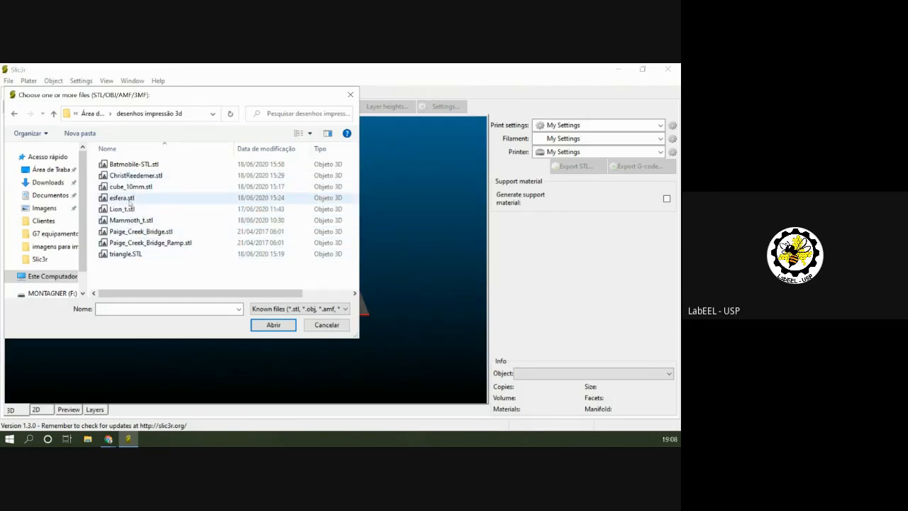
click(131, 186)
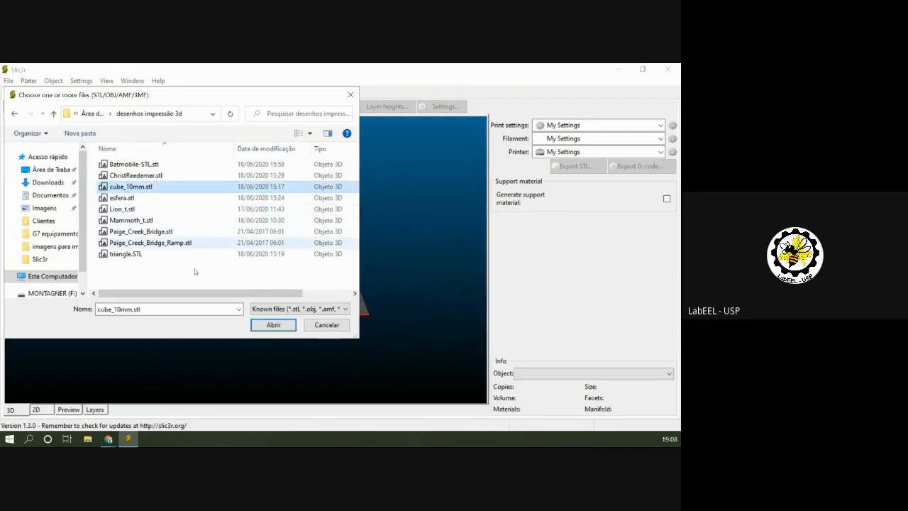
click(261, 324)
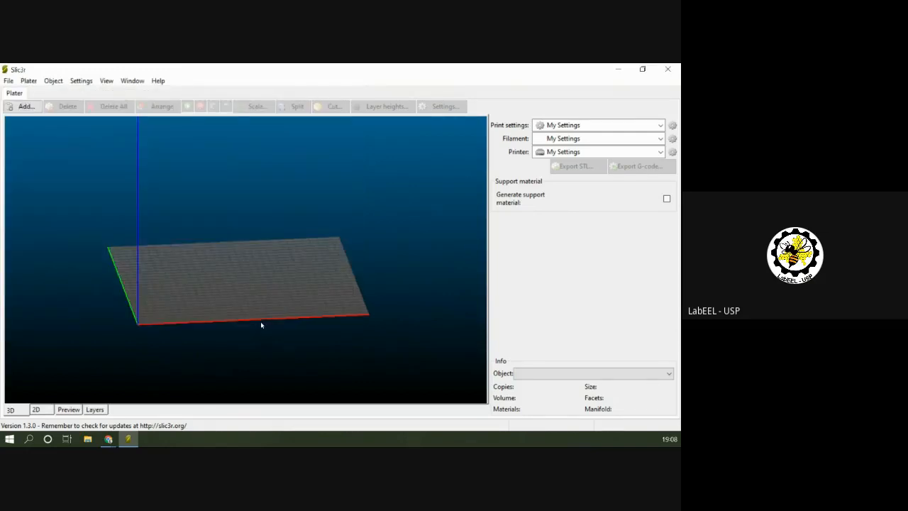
scroll(292, 306, up, 10)
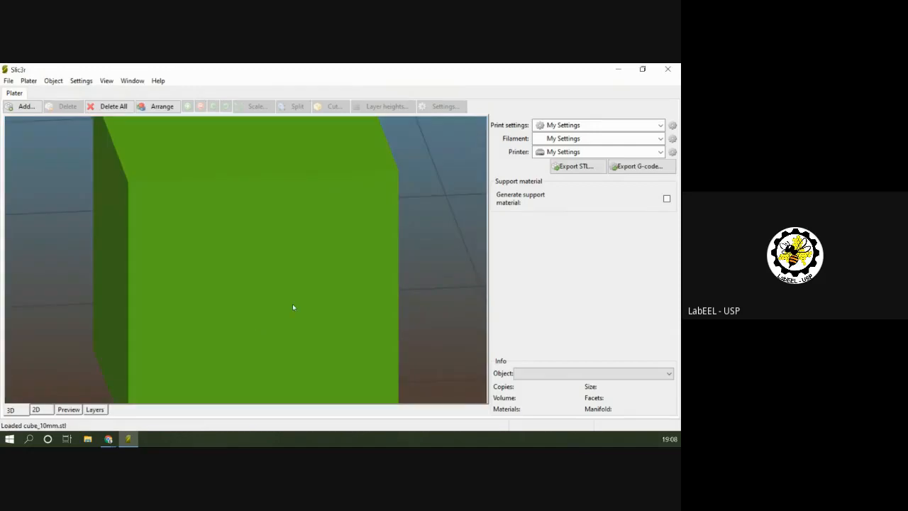
scroll(312, 288, down, 10)
scroll(312, 290, down, 10)
scroll(251, 280, up, 5)
scroll(251, 281, down, 5)
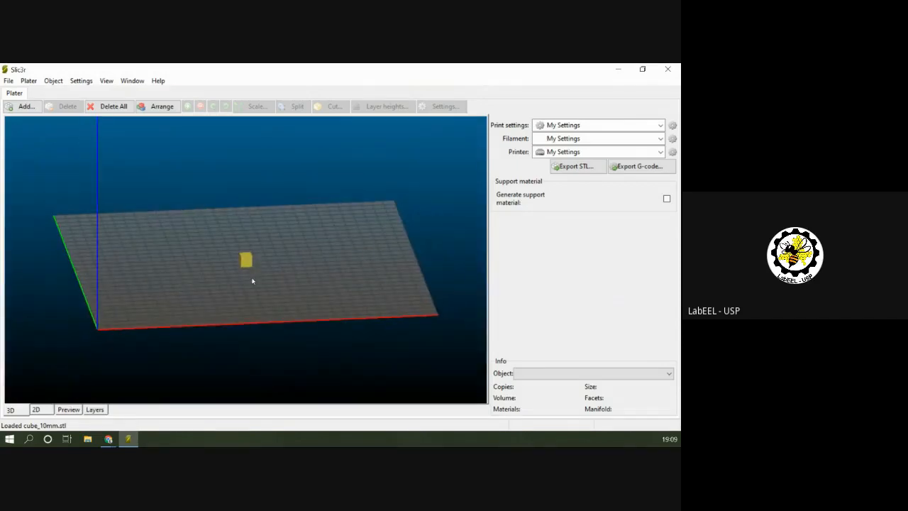
Scale the cube on the print bed to 300%.
click(246, 263)
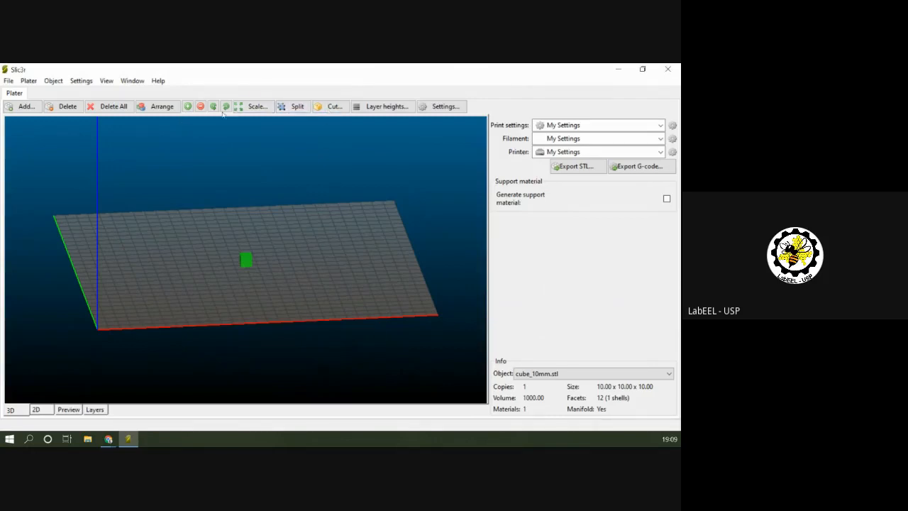
click(253, 106)
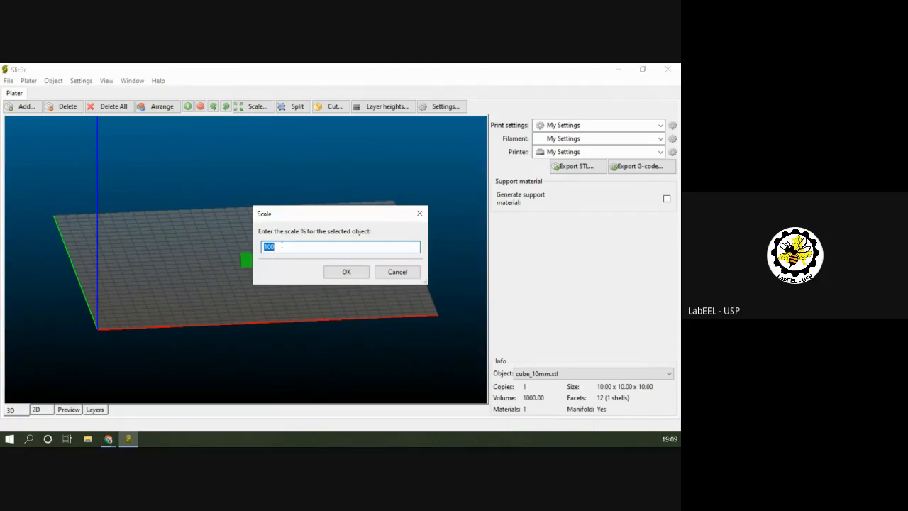
text(300)
click(346, 271)
drag(291, 260, 297, 283)
scroll(270, 270, up, 3)
scroll(273, 270, down, 2)
scroll(272, 270, up, 3)
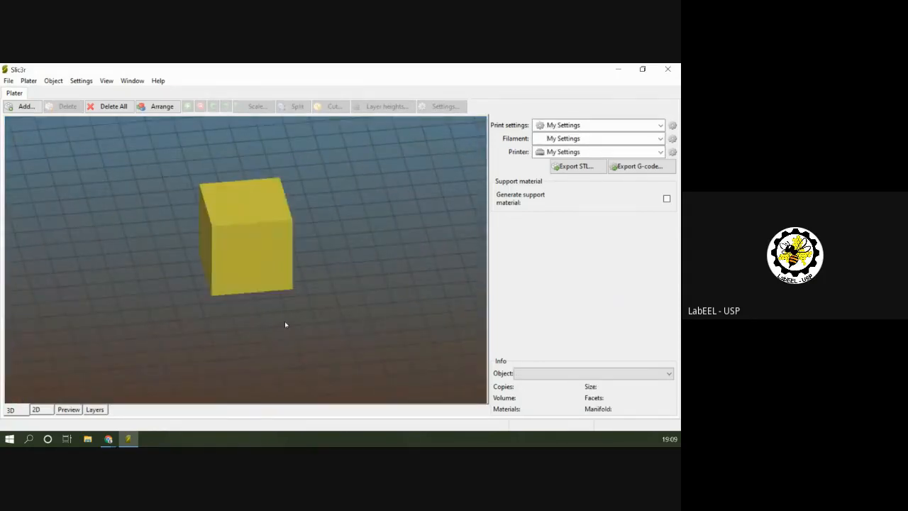
scroll(285, 324, down, 4)
Set the cube's scale to 500%.
click(246, 254)
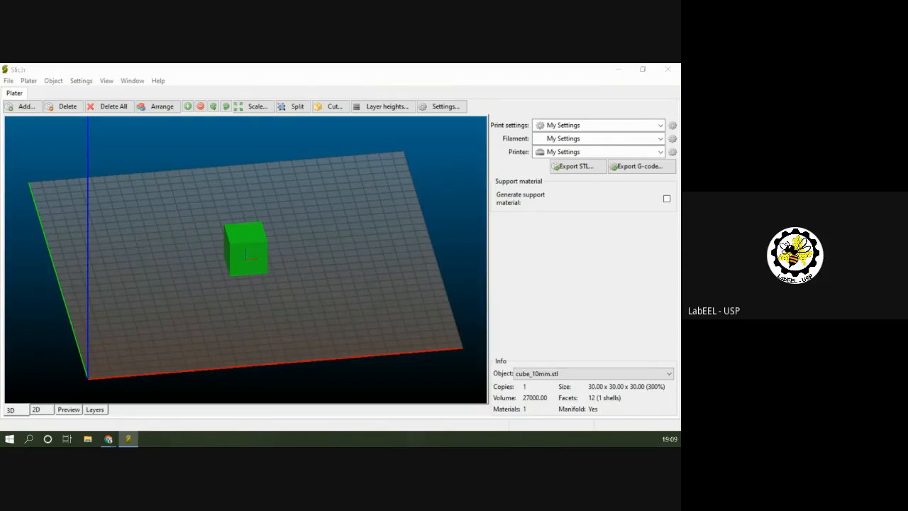
click(252, 106)
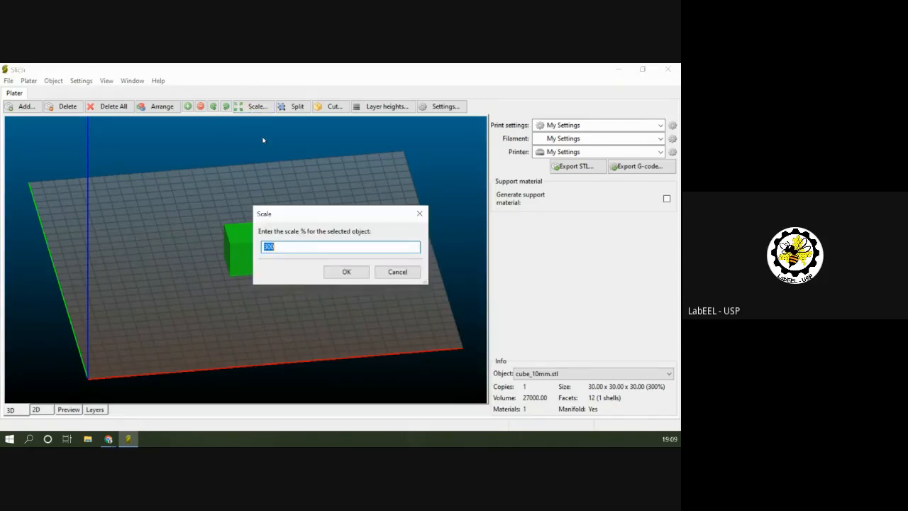
text(500)
click(346, 272)
drag(325, 295, 298, 276)
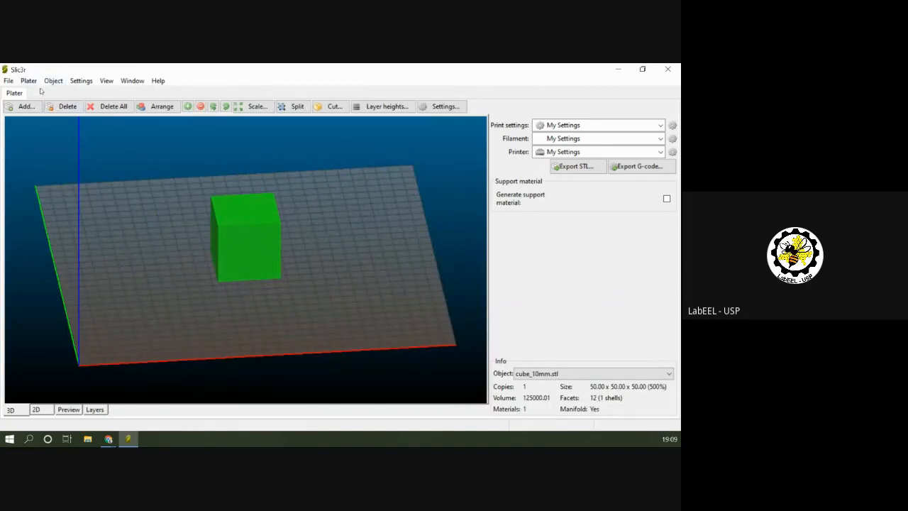
Open the print settings and the filament settings, and examine the filament's diameter, extrusion multiplier, temperature and cooling options.
click(80, 81)
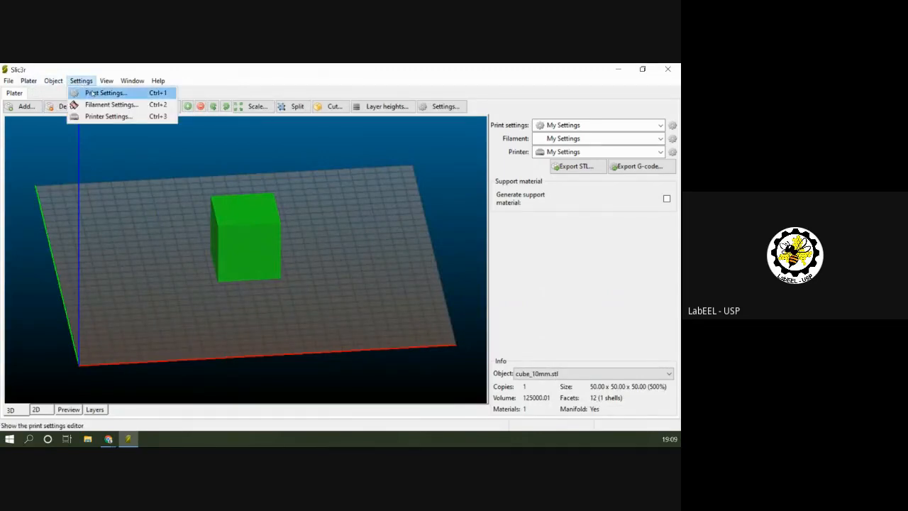
click(103, 93)
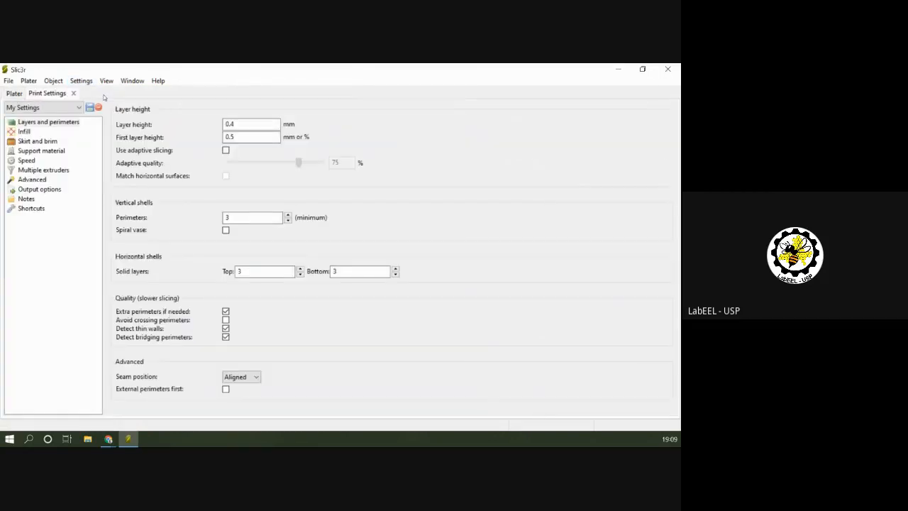
click(82, 81)
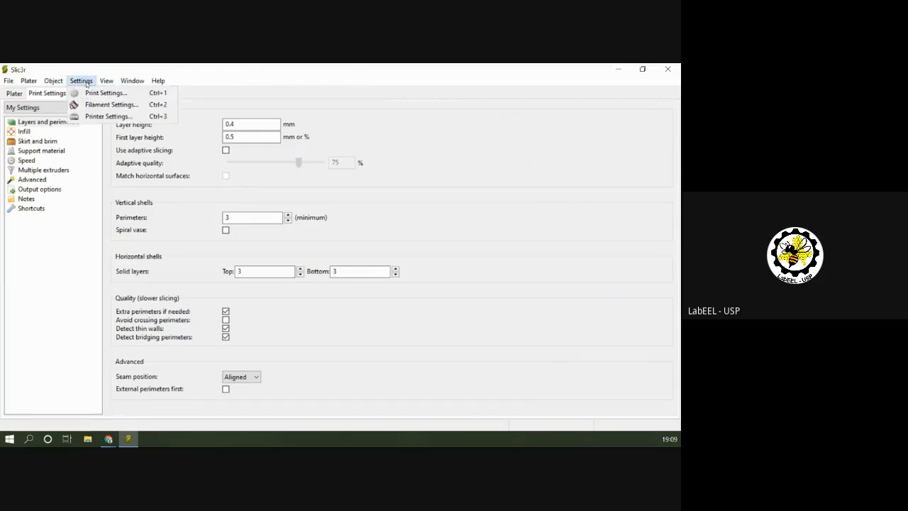
click(100, 104)
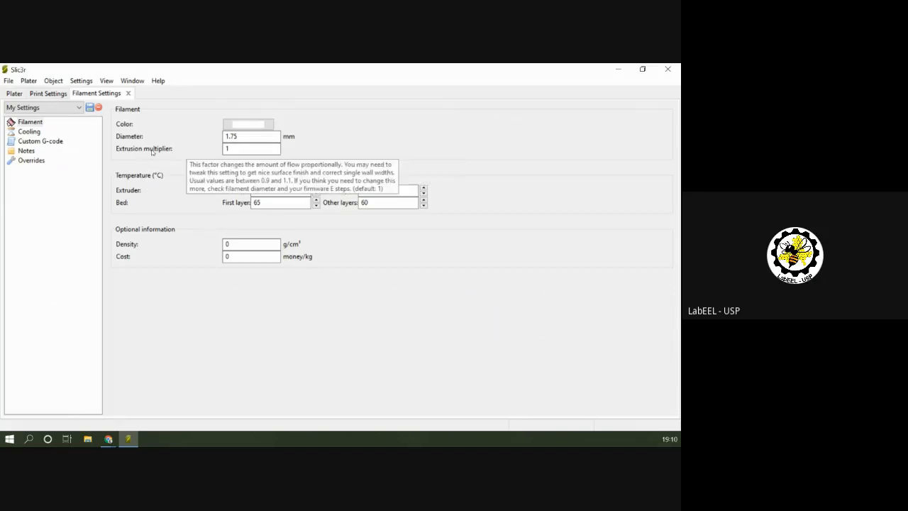
click(252, 150)
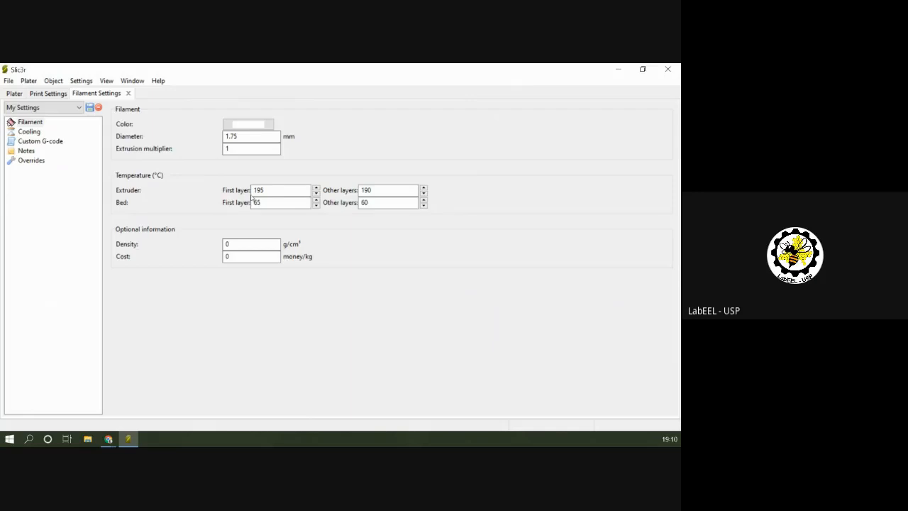
mouse_move(273, 192)
click(30, 133)
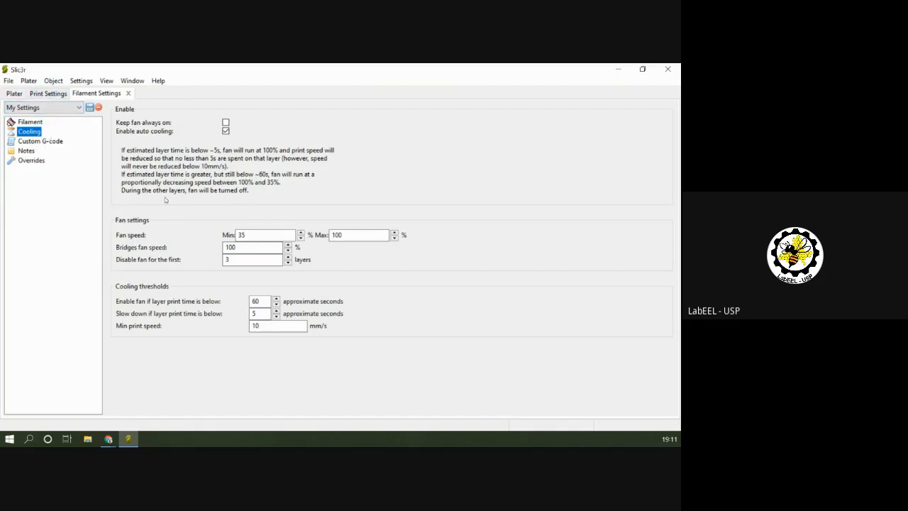
Set the first layer height to 100% in the print settings for layers and perimeters.
click(40, 93)
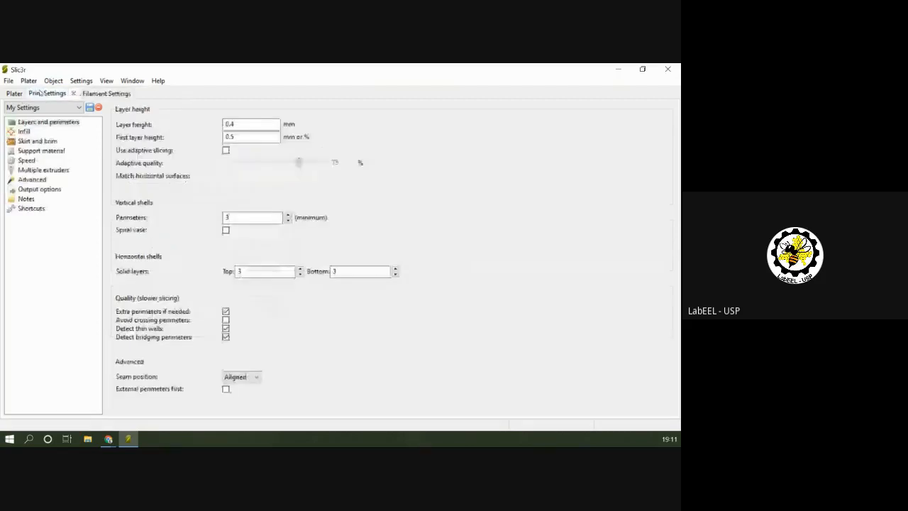
click(51, 125)
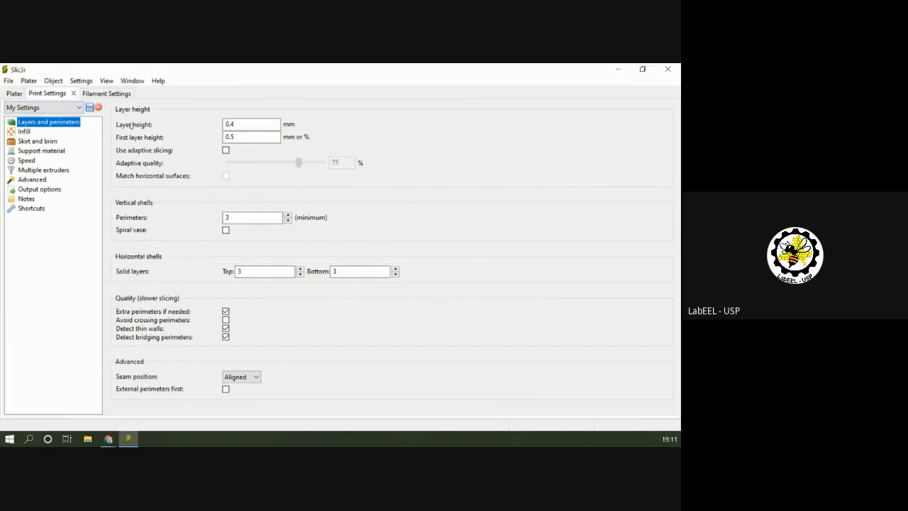
mouse_move(136, 125)
mouse_move(243, 136)
mouse_move(145, 130)
click(239, 137)
key(BackSpace)
key(BackSpace)
key(BackSpace)
text(100)
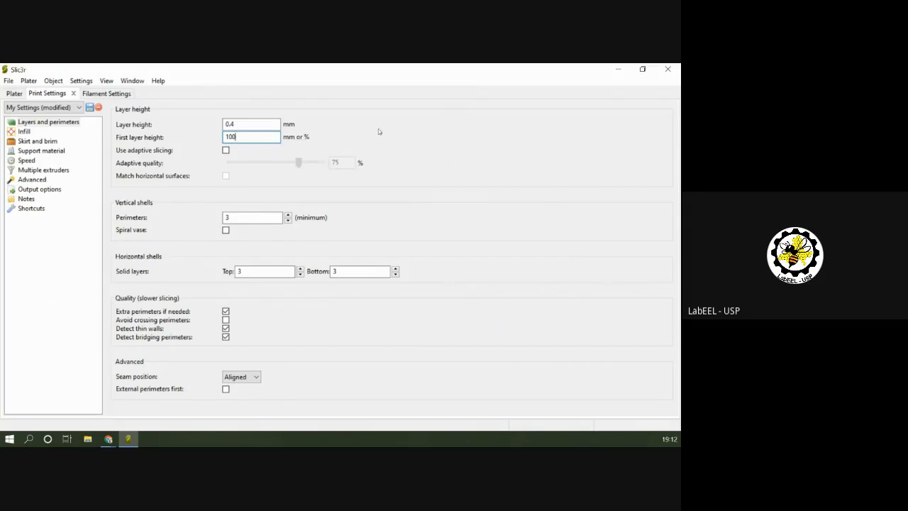
text(%)
Preview the sliced cube on the plater and lower the displayed height to the first layer at 0.40.
click(15, 94)
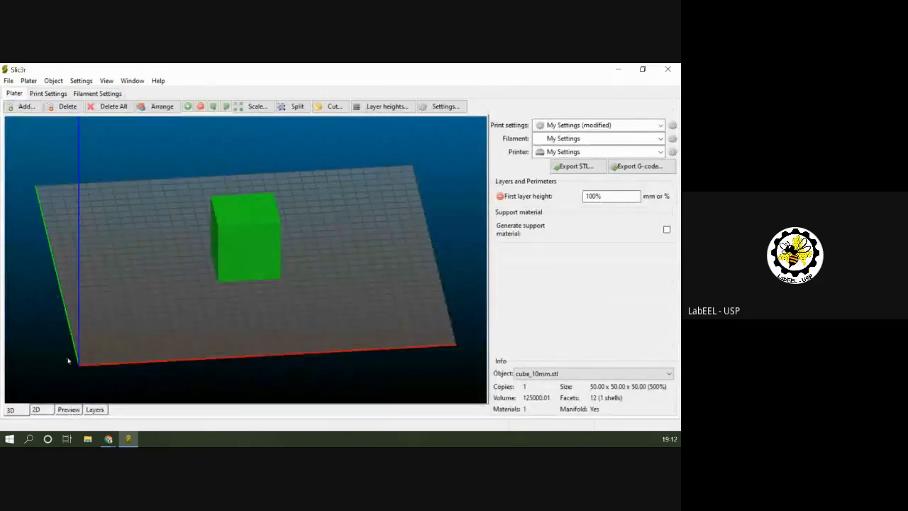
click(69, 410)
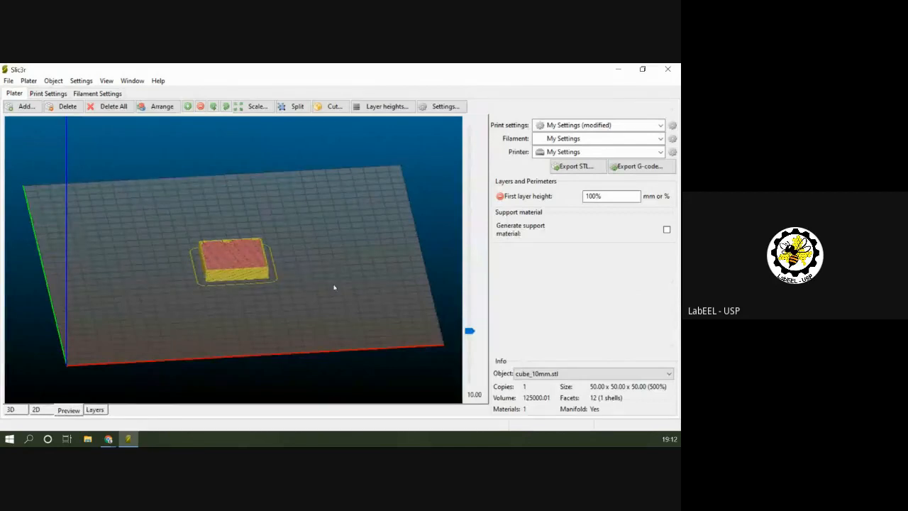
scroll(334, 287, up, 6)
drag(470, 332, 473, 392)
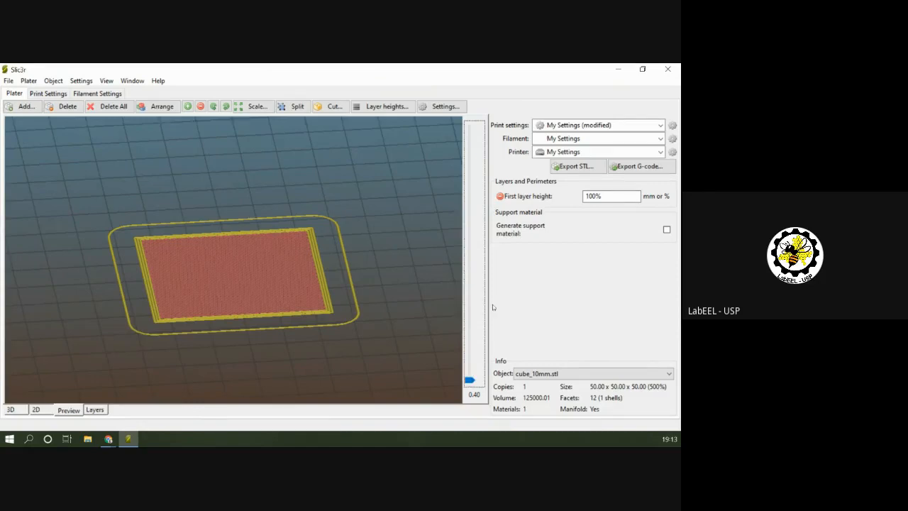
drag(419, 328, 420, 327)
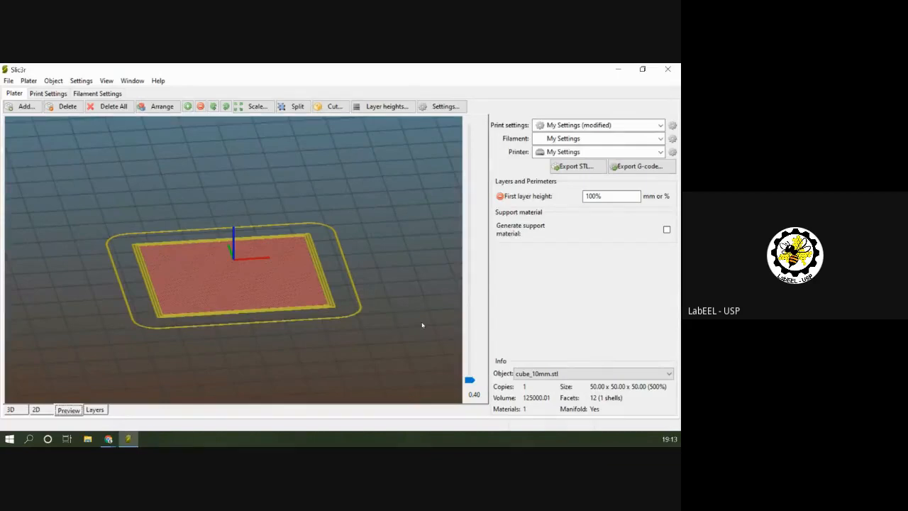
Step the preview up to 2.80, return it to 0.80, and examine the bottom layers from above.
click(468, 380)
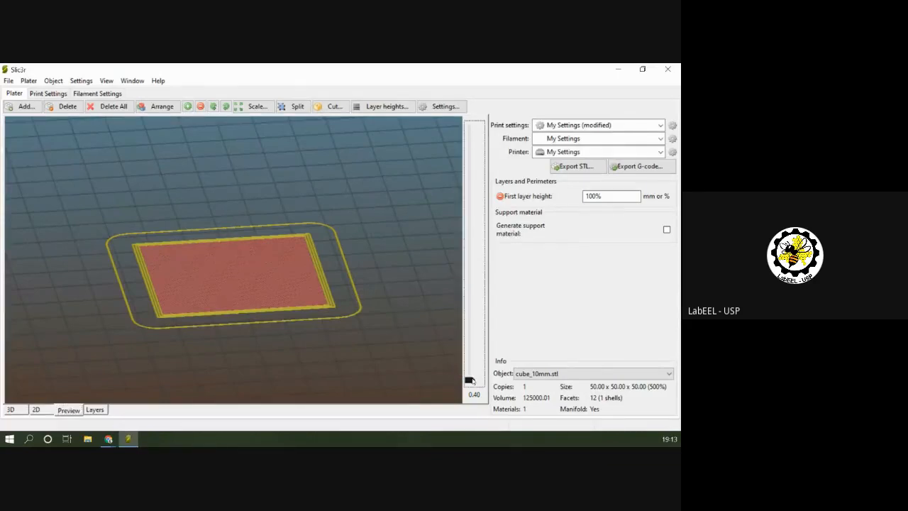
key(Up)
key(Up)
key(Up)
key(Up)
key(Up)
key(Up)
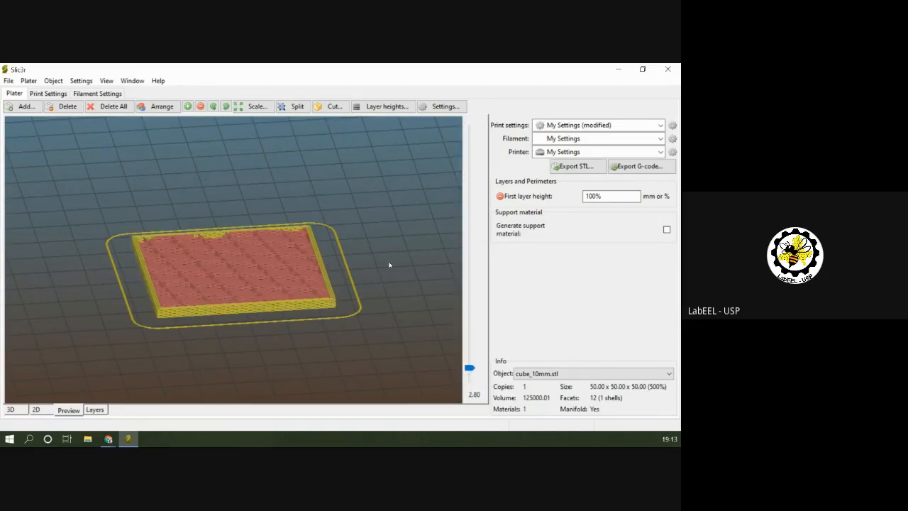
scroll(389, 265, down, 1)
drag(470, 369, 468, 381)
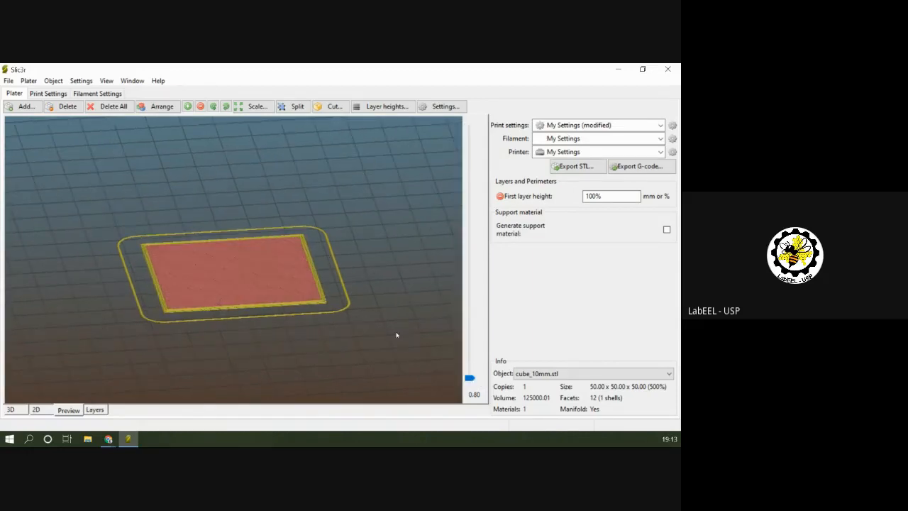
drag(357, 268, 365, 320)
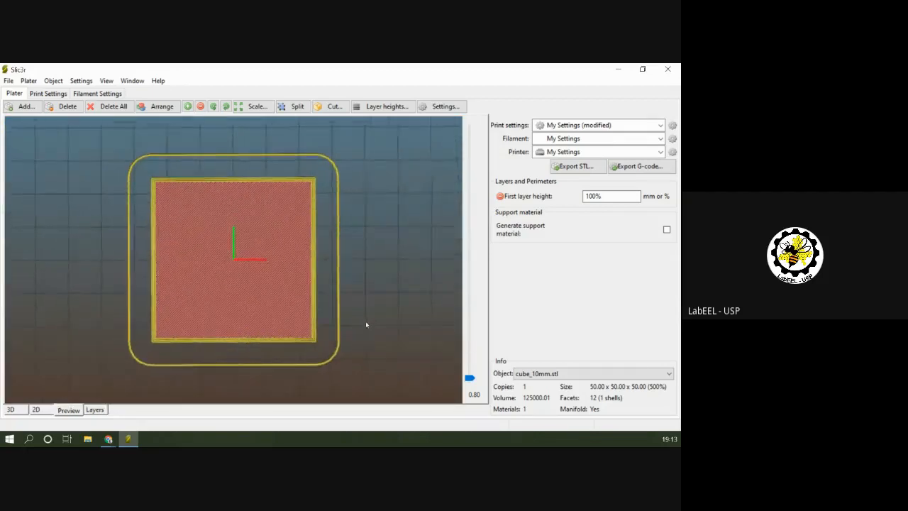
Set the number of bottom solid layers to 5 in the print settings and return to the plater.
click(48, 93)
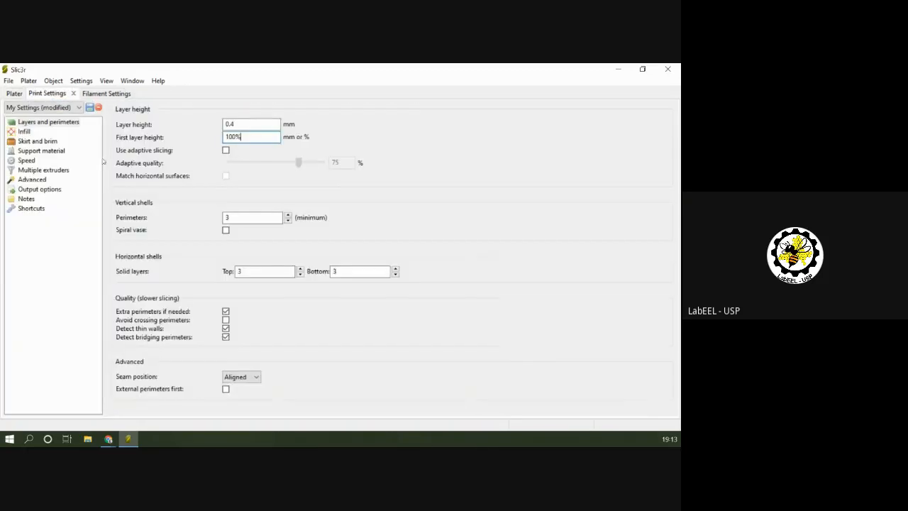
double_click(397, 270)
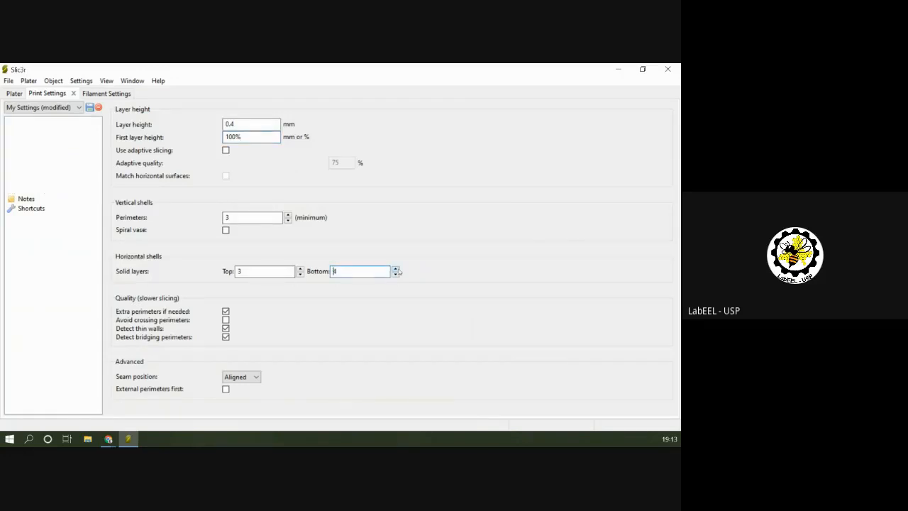
click(13, 96)
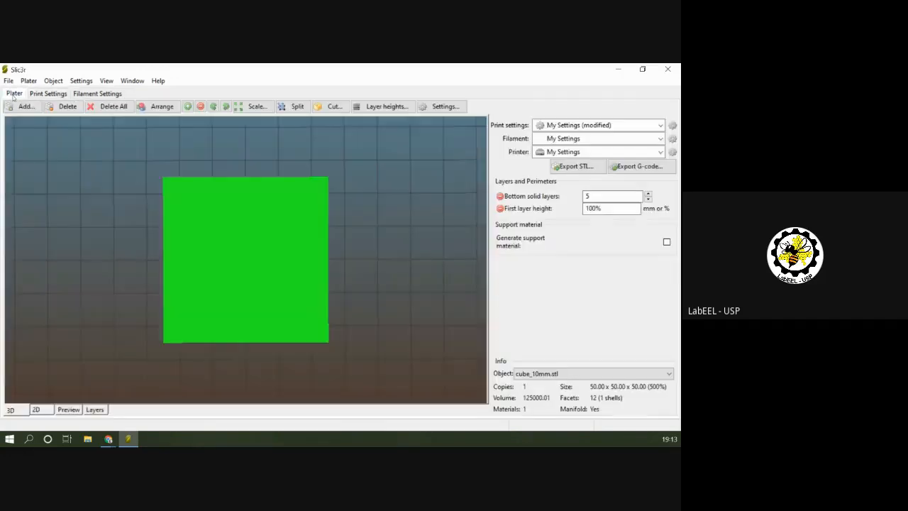
Preview the resliced cube, step up through its bottom solid layers into the infill, and return to the first layer at 0.40.
click(73, 407)
drag(387, 337, 469, 376)
key(Up)
key(Up)
key(Up)
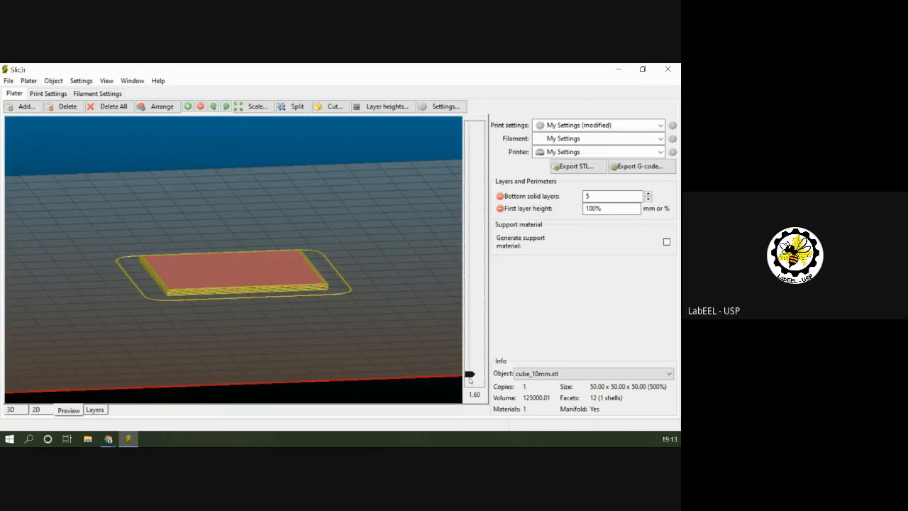
key(Up)
key(Up)
key(Up)
key(Up)
key(Up)
key(Up)
key(Up)
key(Up)
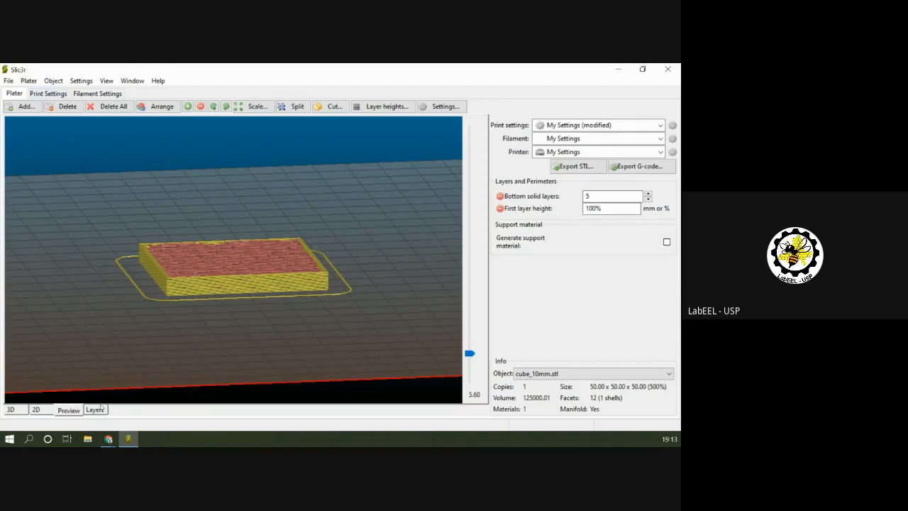
drag(469, 353, 471, 387)
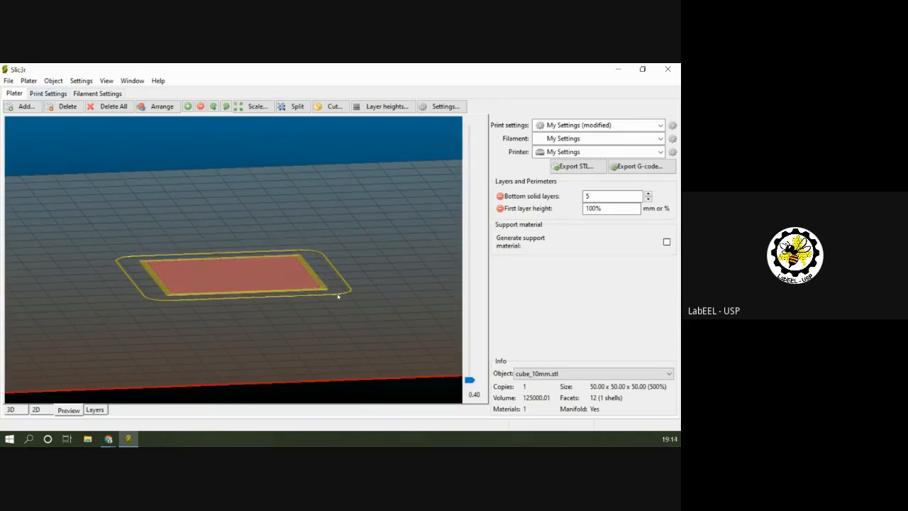
Set the bottom external infill pattern to Concentric in the print settings and return to the plater.
click(43, 94)
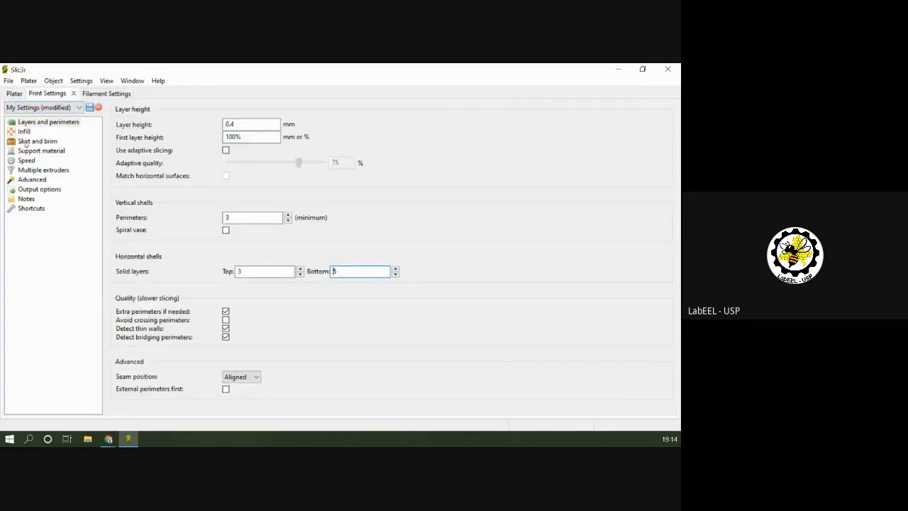
click(25, 132)
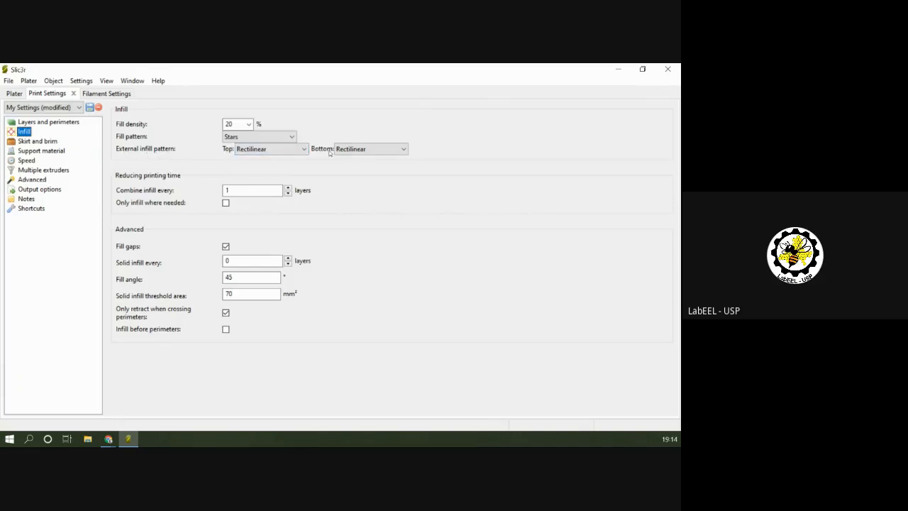
click(402, 151)
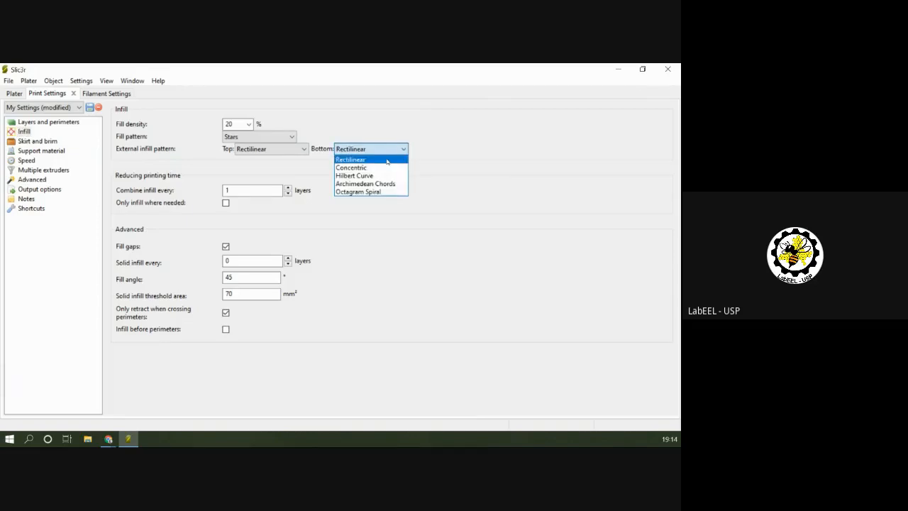
click(354, 168)
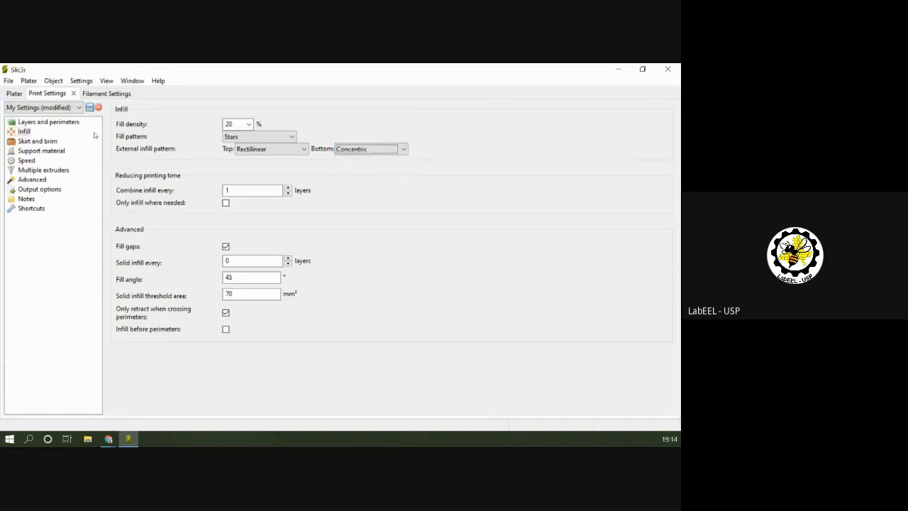
click(13, 93)
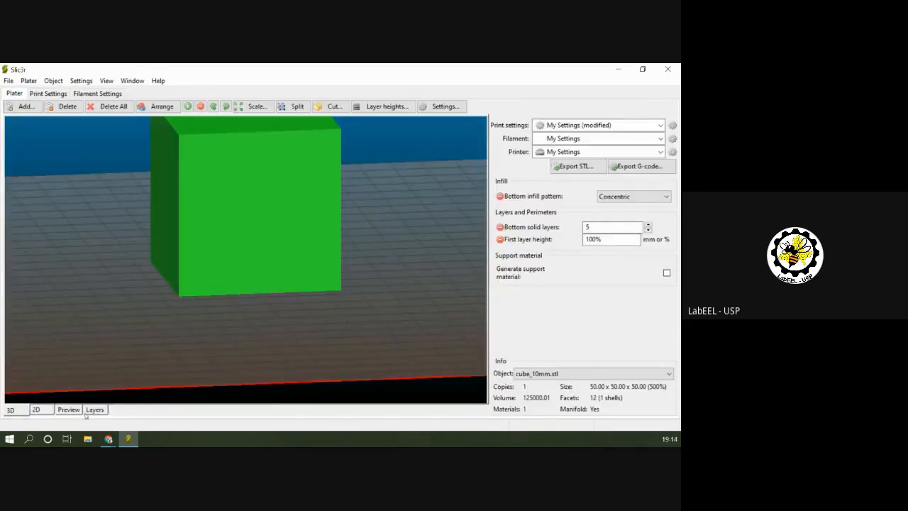
Preview the resliced cube from a higher angle and lower the displayed height to the first layer at 0.40.
click(69, 409)
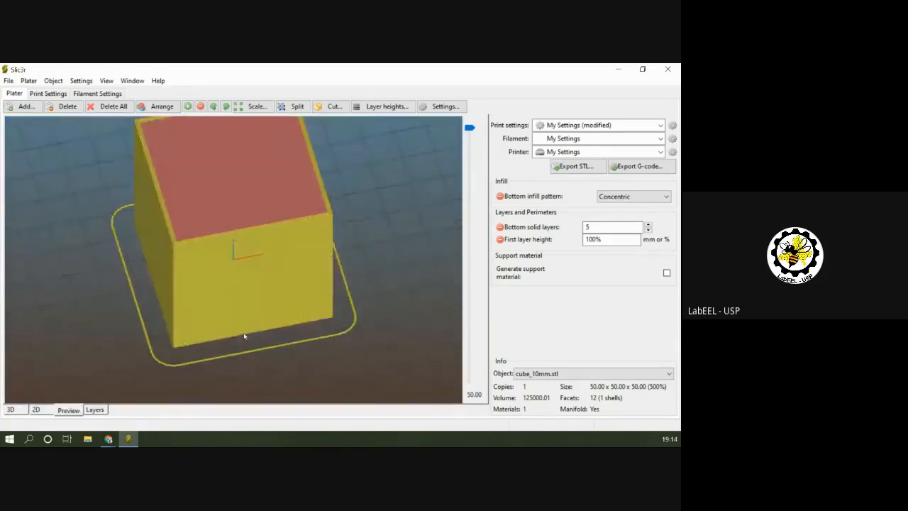
drag(244, 336, 305, 258)
drag(472, 128, 469, 380)
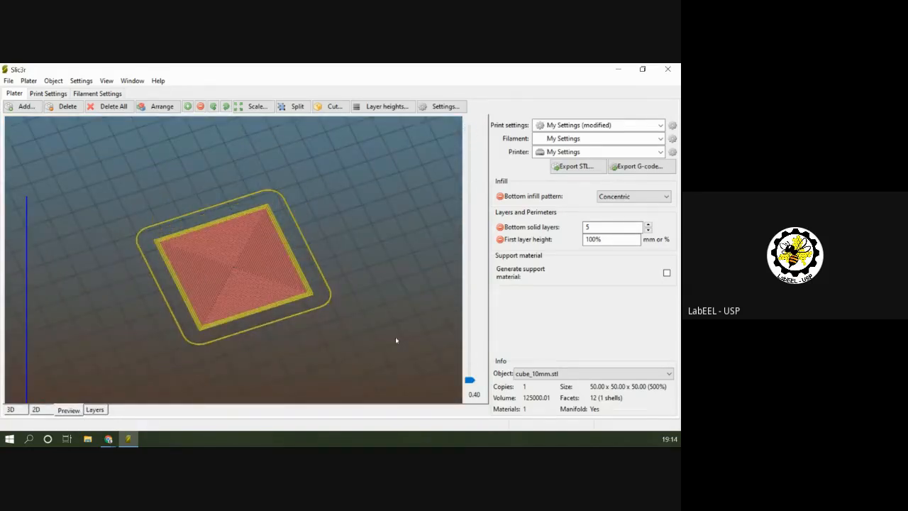
Step the preview up through the bottom solid layers to 2.40 and return to the first layer at 0.40.
key(Up)
key(Up)
key(Up)
key(Up)
key(Up)
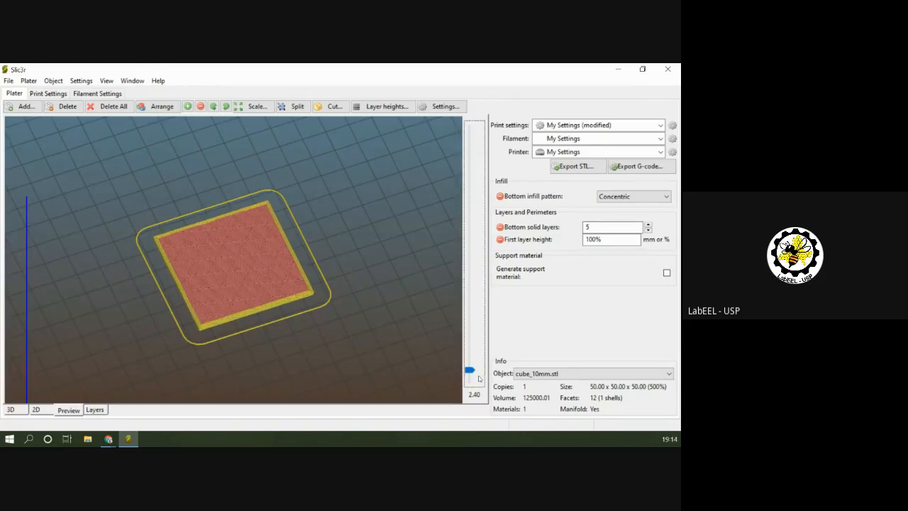
key(Down)
key(Down)
key(Down)
key(Down)
key(Down)
click(348, 282)
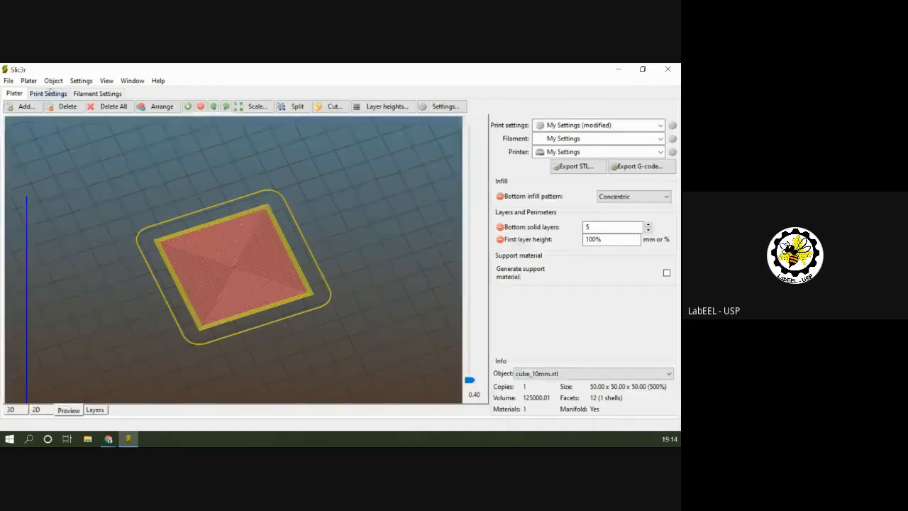
Set the infill to be combined every 3 layers in the print settings and return to the plater.
click(47, 93)
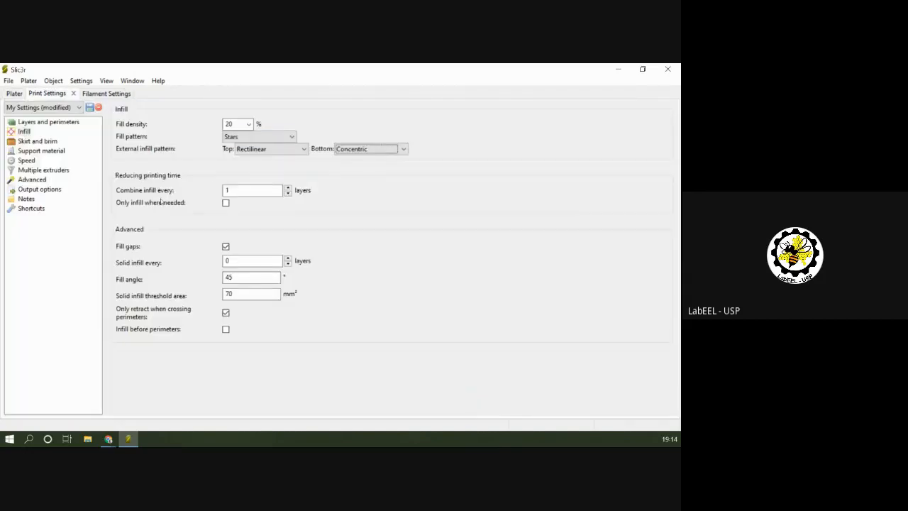
key(Tab)
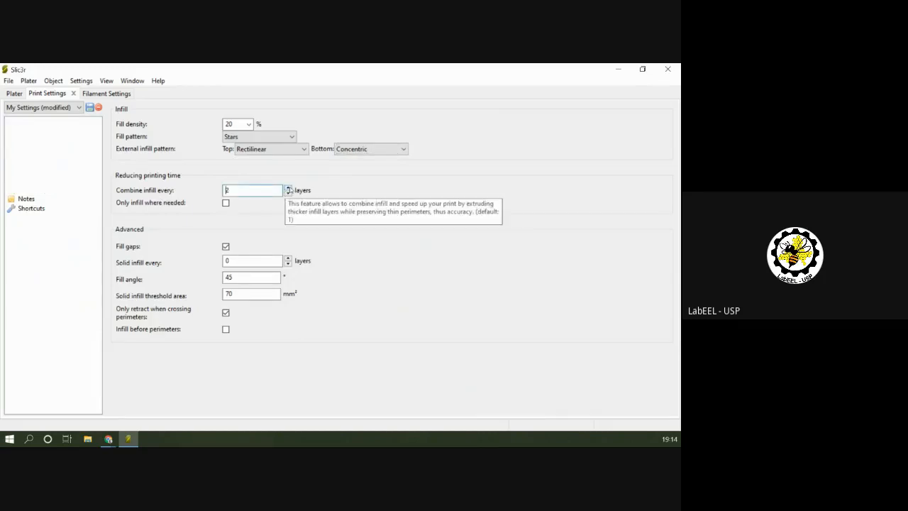
click(14, 94)
Lower the cube preview to the first layer, step up to 1.60, and return to 0.40.
click(258, 308)
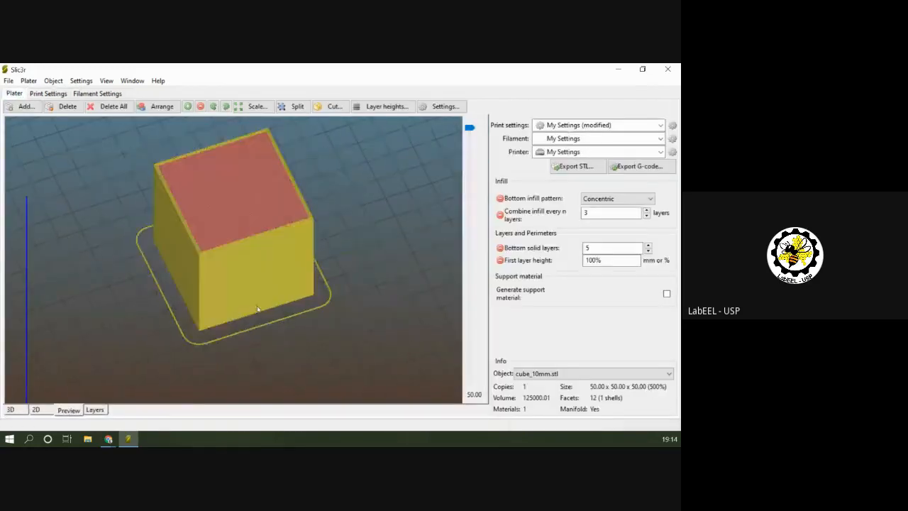
scroll(453, 164, down, 1)
drag(469, 128, 469, 380)
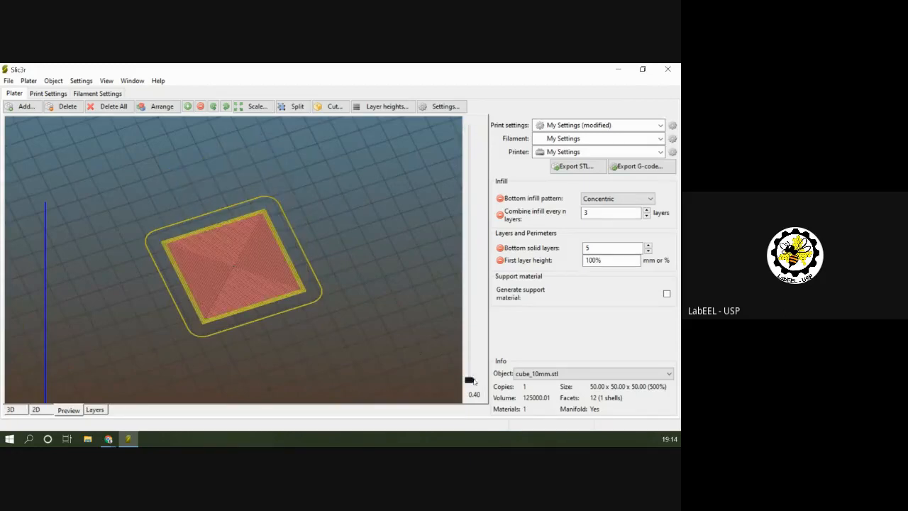
key(Up)
key(Up)
key(Up)
key(Up)
key(Up)
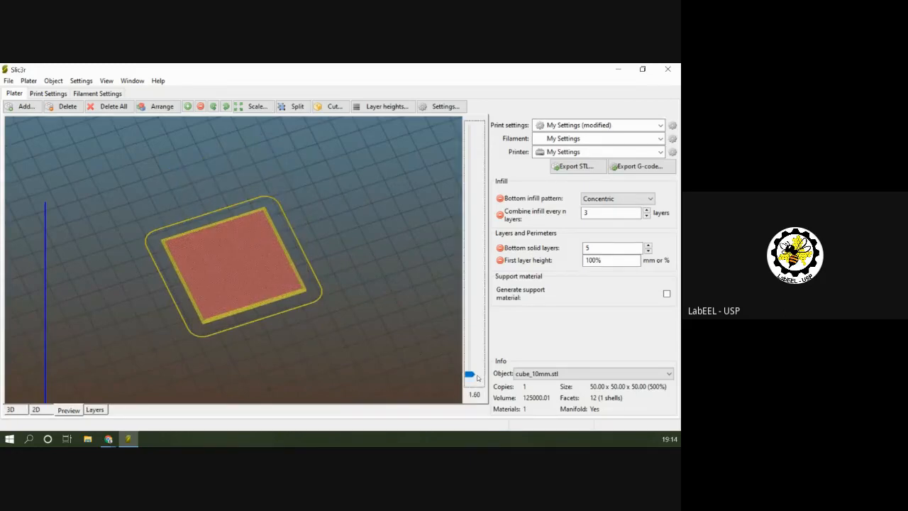
key(Down)
key(Down)
key(Down)
key(Down)
key(Down)
Set the bottom external infill pattern to Rectilinear in the print settings and return to the plater.
click(47, 93)
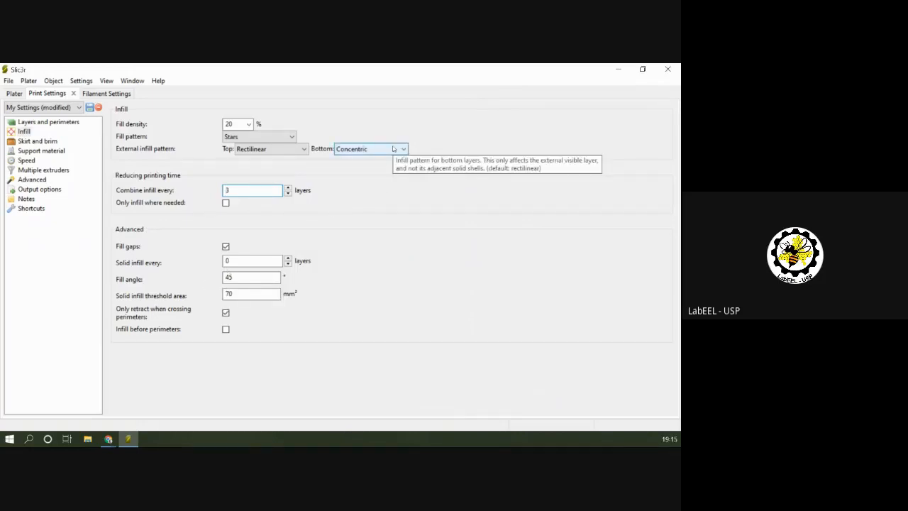
click(394, 149)
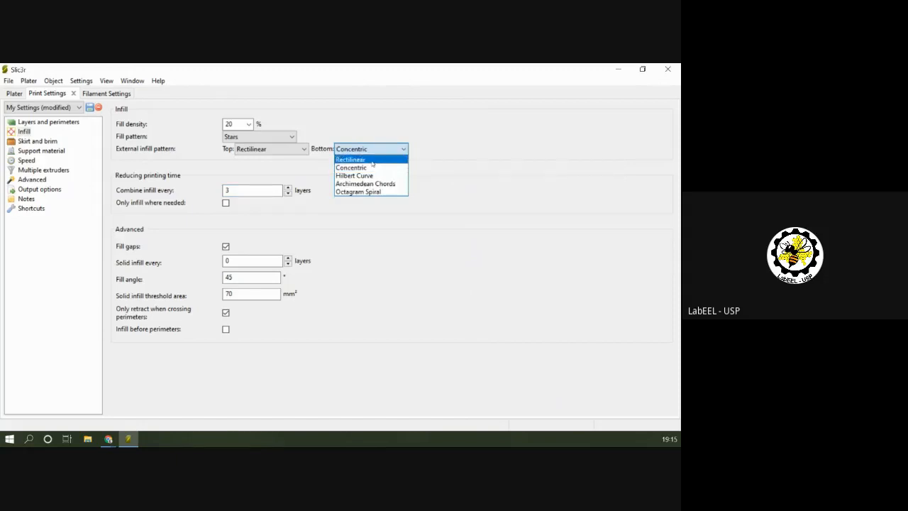
click(371, 160)
click(15, 93)
Preview the cube's first layer at 0.40 and examine the direction of its bottom infill lines up close.
click(69, 410)
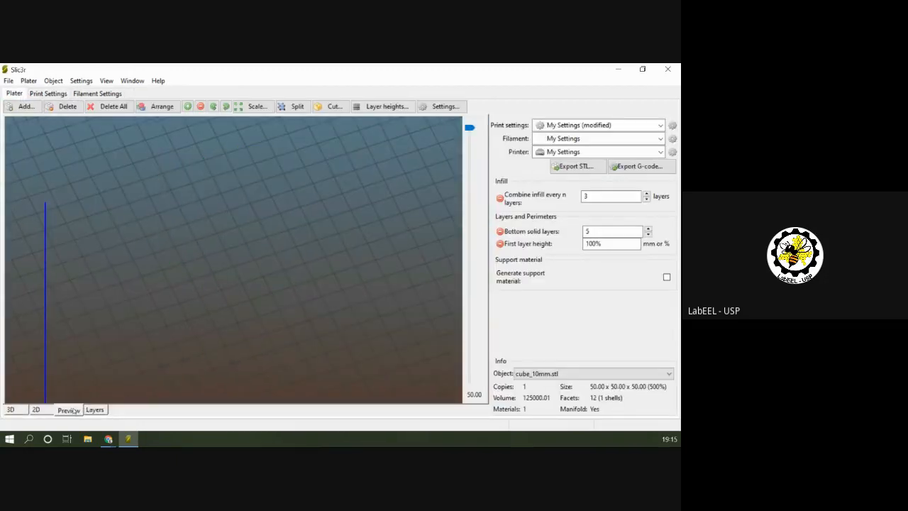
drag(468, 129, 469, 380)
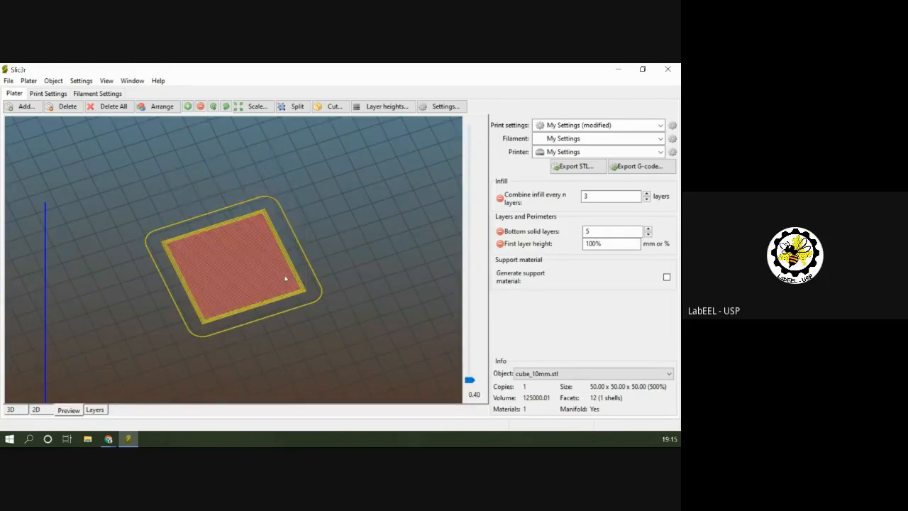
scroll(248, 279, up, 4)
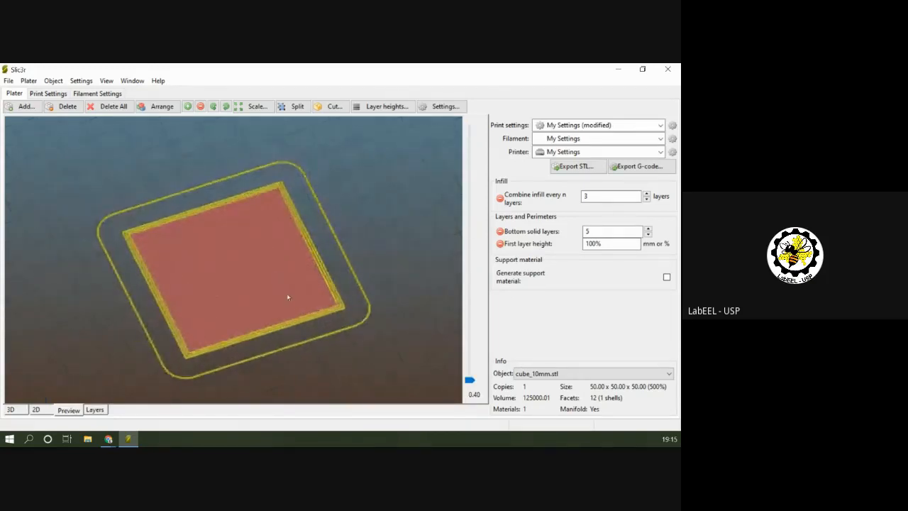
scroll(287, 297, up, 2)
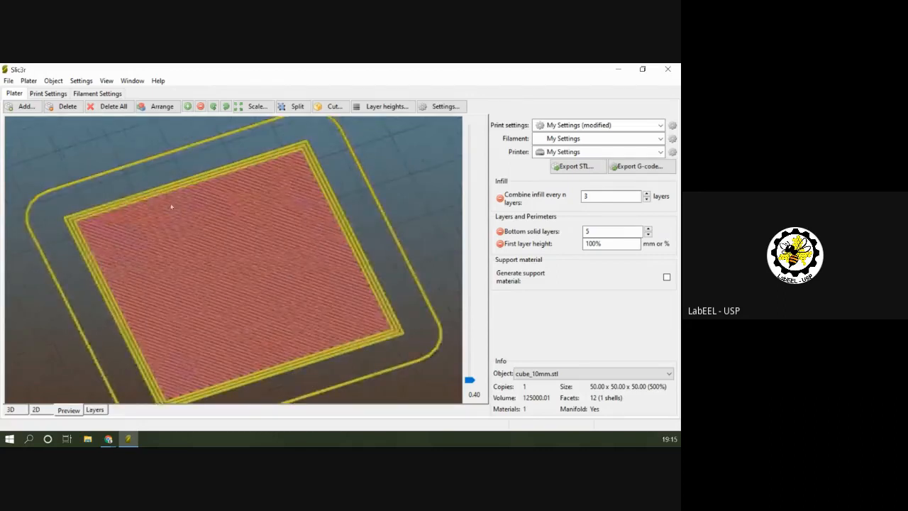
Set the fill angle to 90° in the infill settings and return to the plater.
click(52, 96)
click(240, 277)
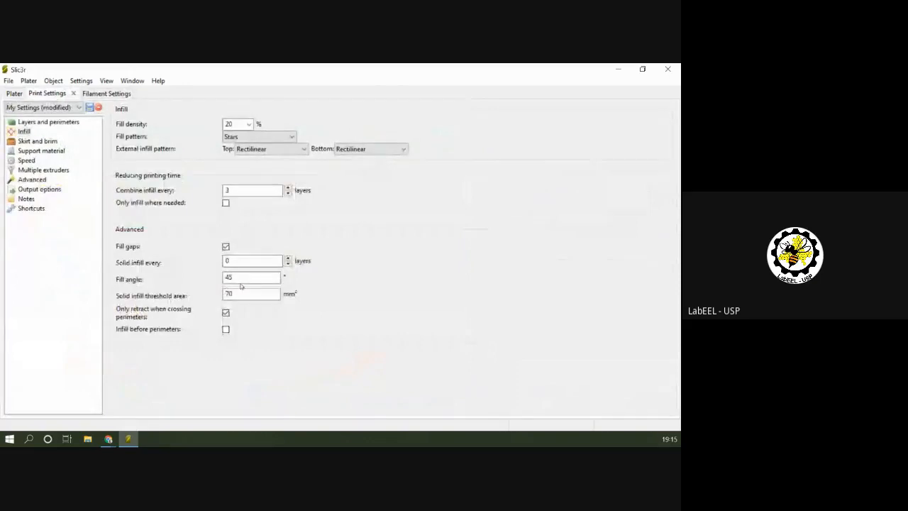
key(BackSpace)
key(BackSpace)
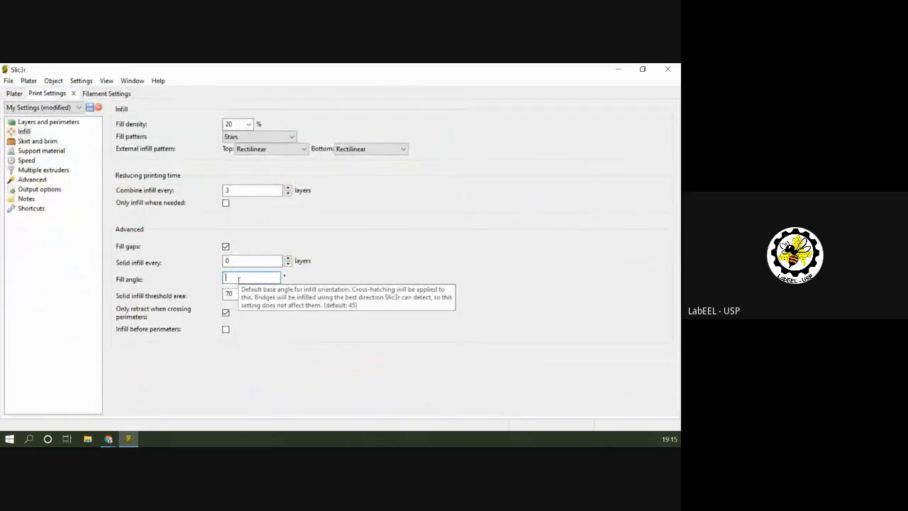
text(90)
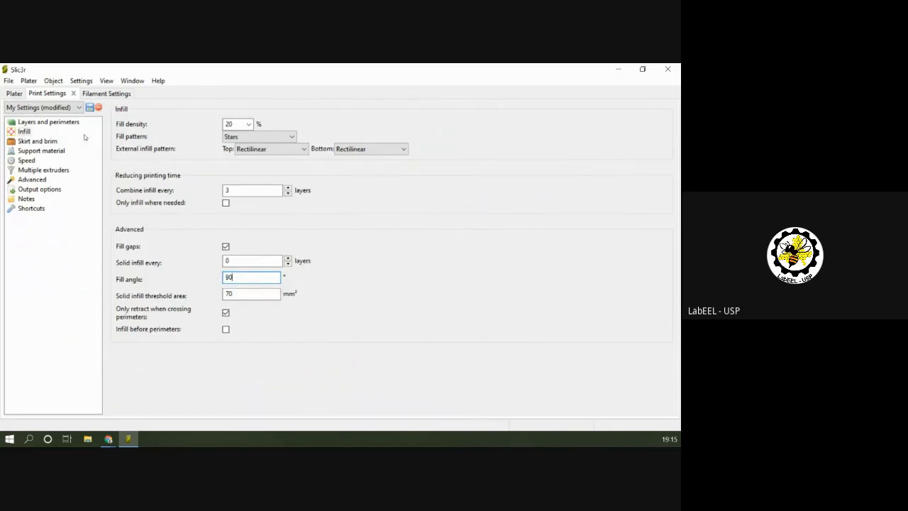
click(17, 94)
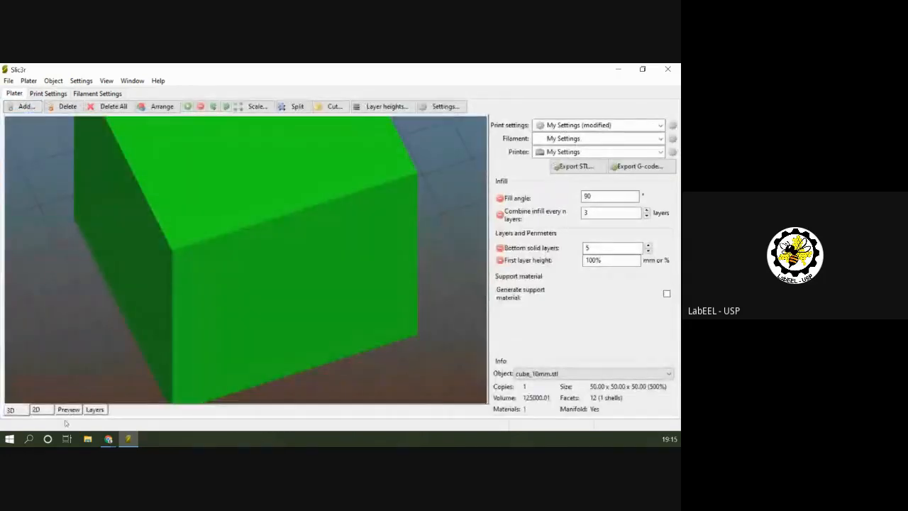
Preview the cube's first layer with the new fill angle, step up to 1.60, and return to 0.40.
click(68, 409)
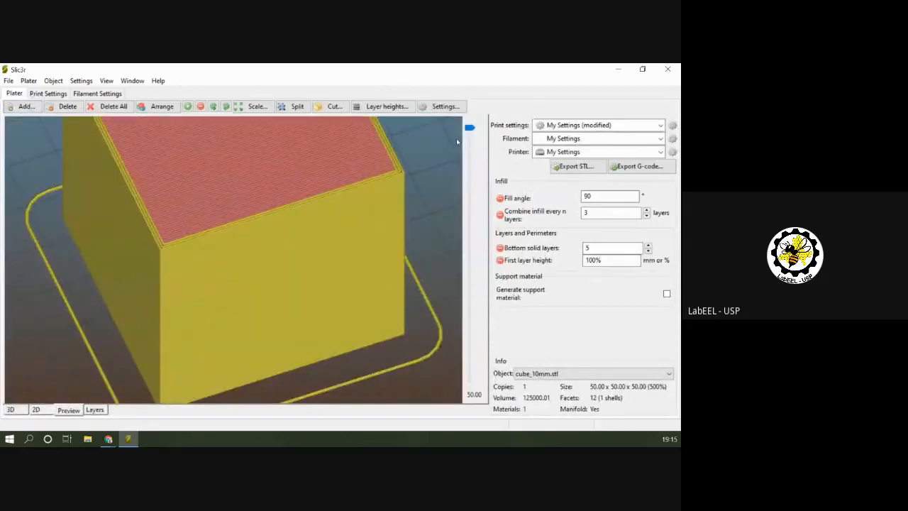
drag(470, 128, 486, 408)
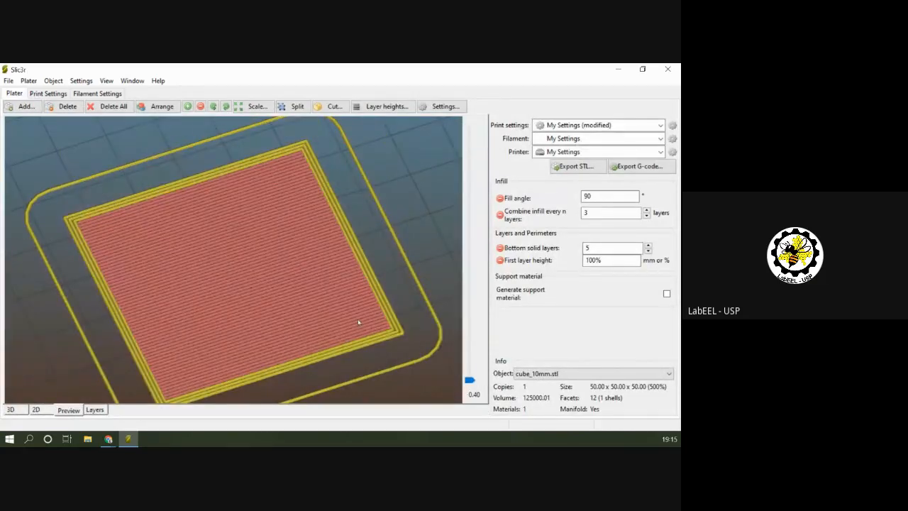
click(470, 381)
key(Up)
key(Up)
key(Up)
key(Up)
key(Up)
key(Up)
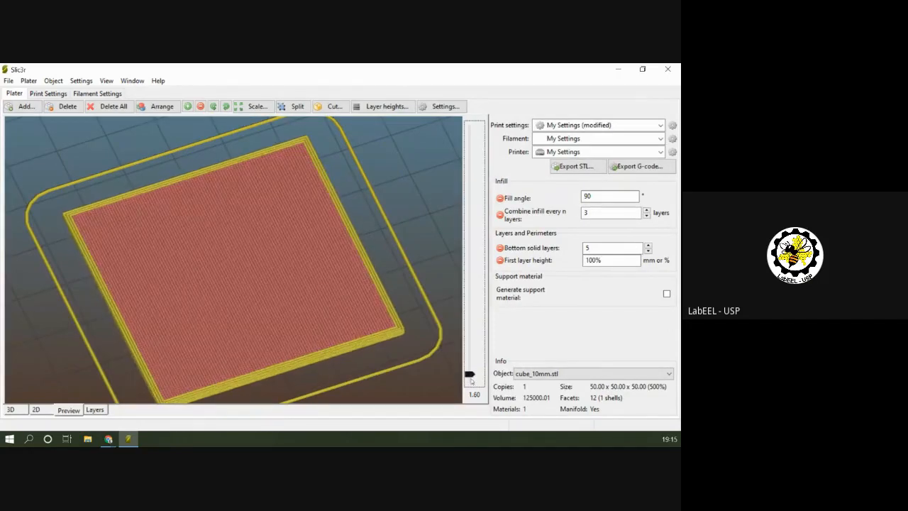
key(Down)
key(Down)
key(Down)
key(Down)
key(Down)
key(Down)
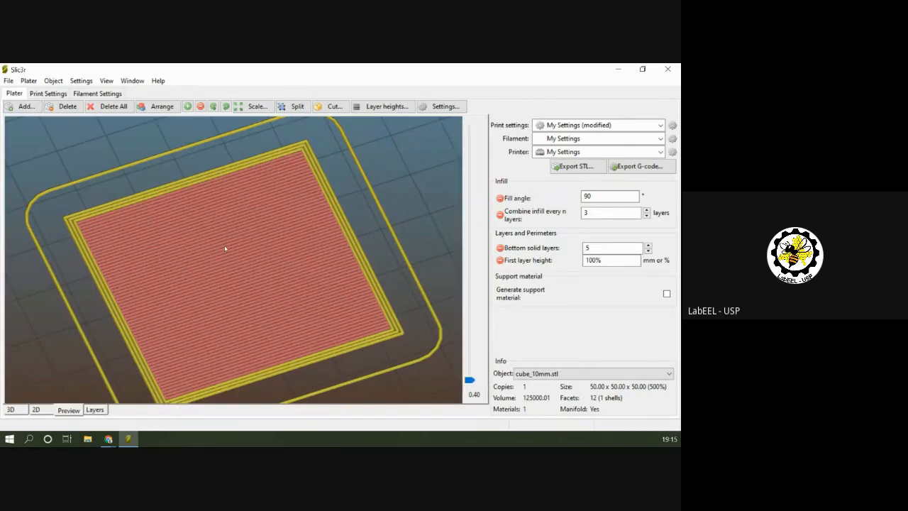
Set the fill angle to 45° and the infill combination to every 1 layer, checking the overrides on the plater.
click(48, 93)
double_click(249, 277)
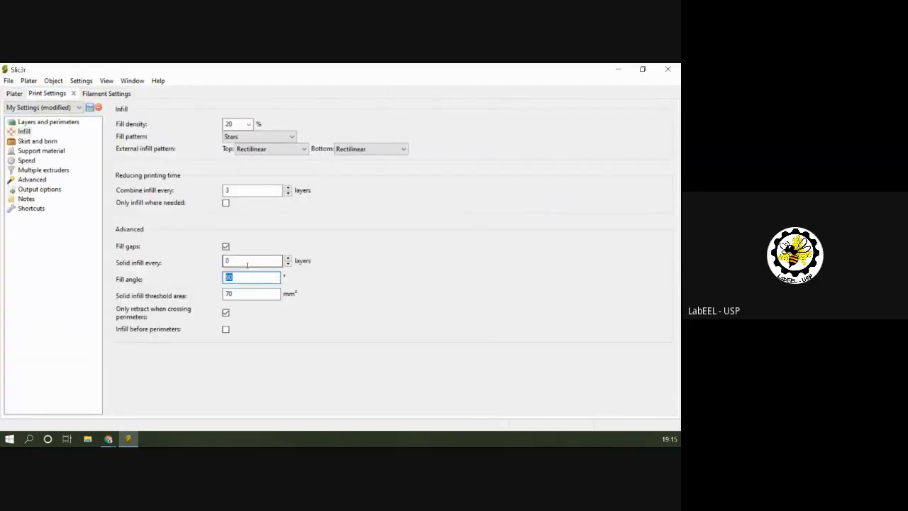
key(BackSpace)
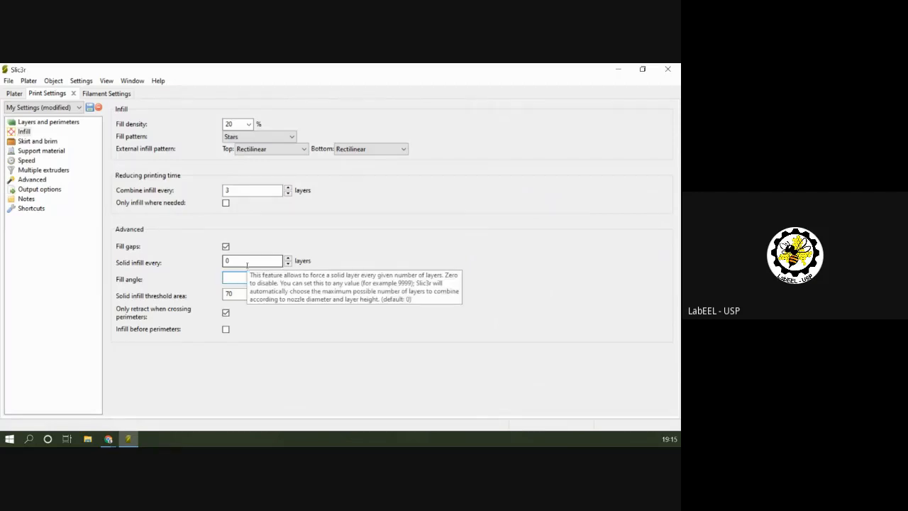
text(45)
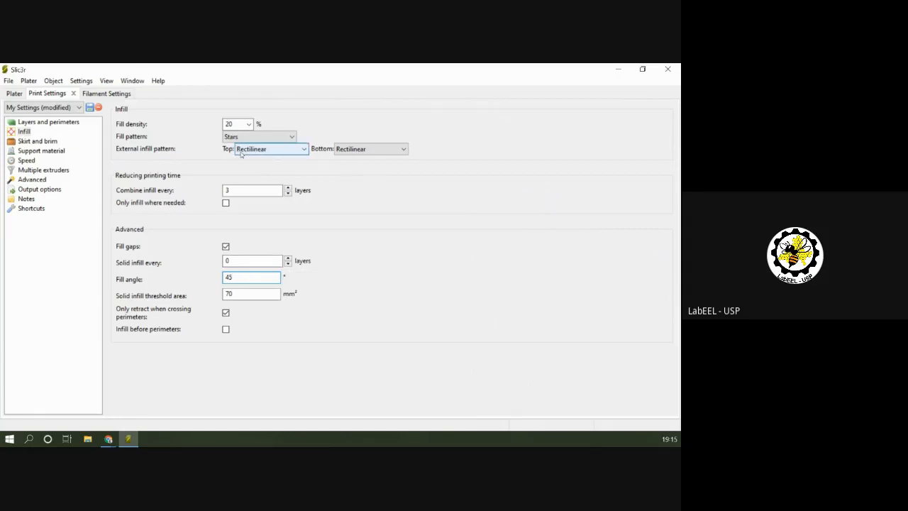
click(288, 193)
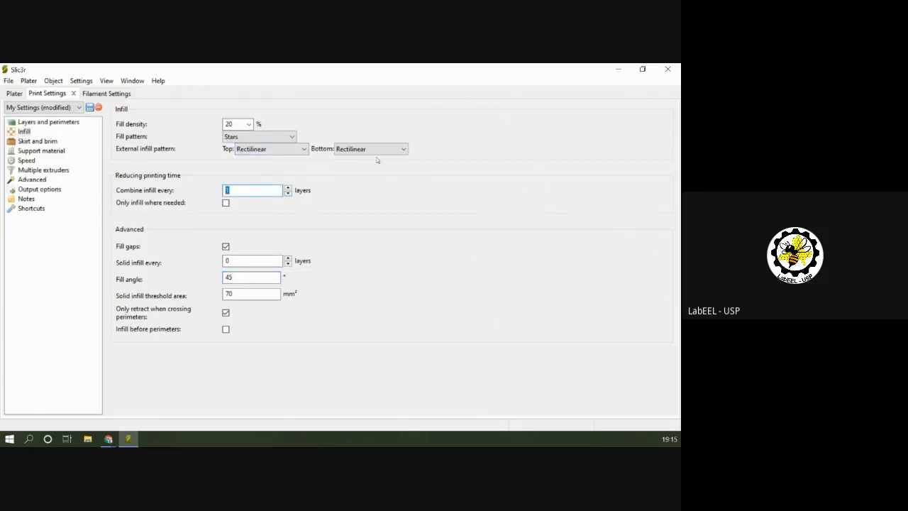
click(13, 93)
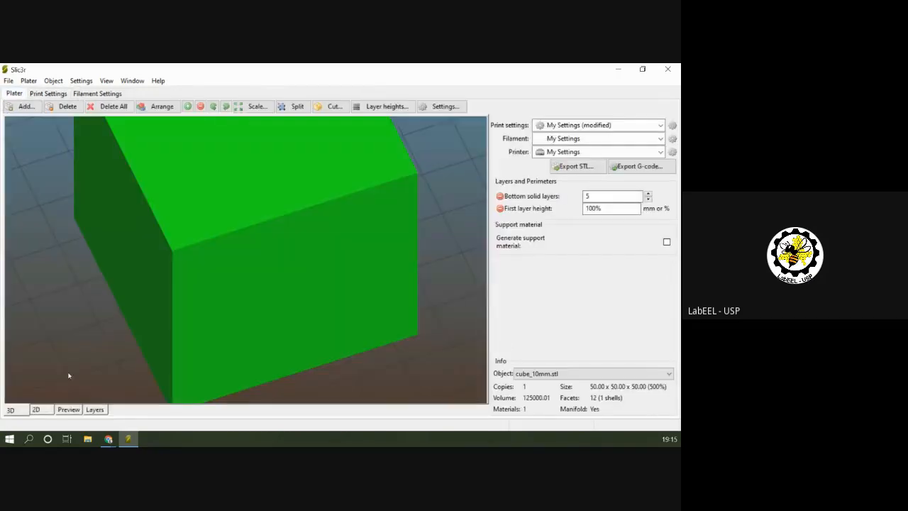
click(56, 95)
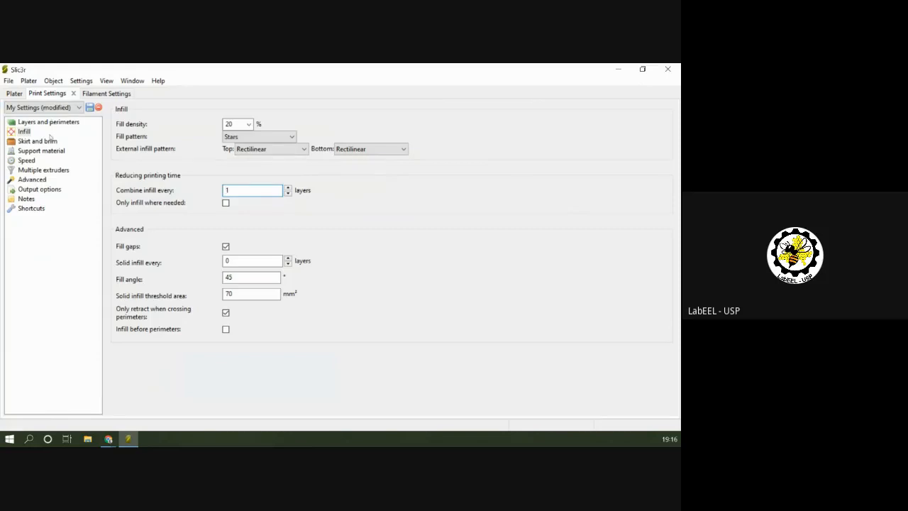
Check the layer and perimeter settings, and examine the sliced cube's outer perimeters and top surface in the preview.
click(48, 123)
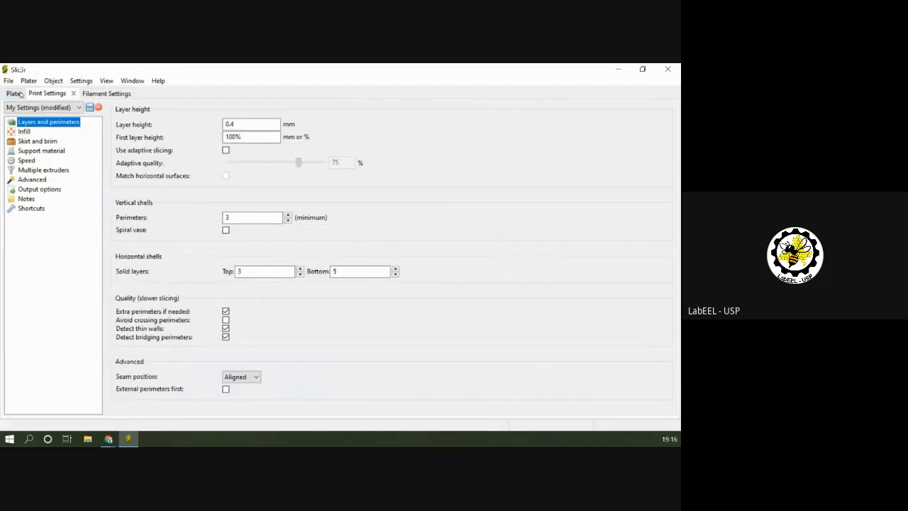
click(14, 94)
click(68, 410)
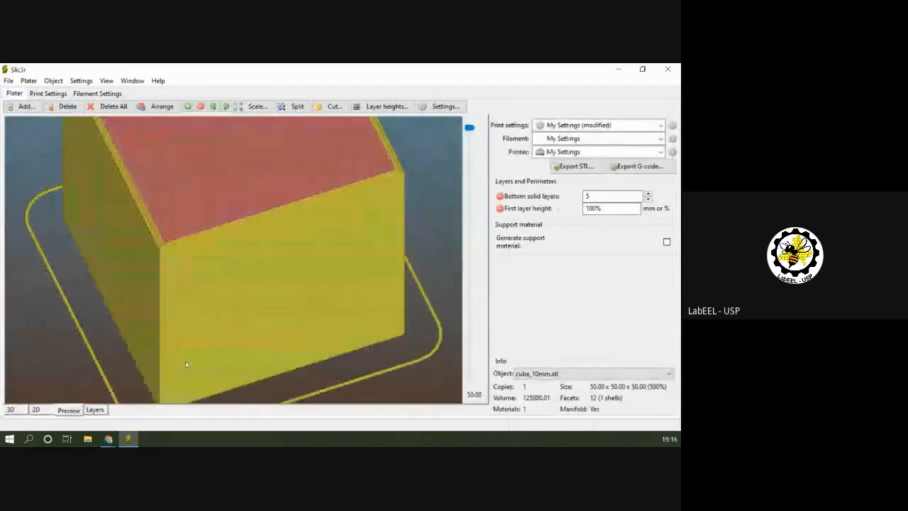
drag(395, 217, 366, 236)
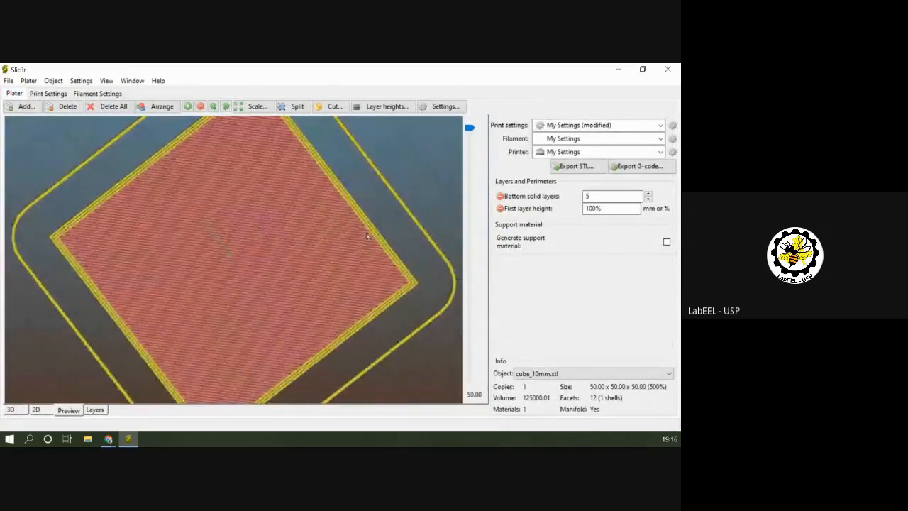
Set the minimum number of perimeters to 5 and preview the sliced cube.
click(59, 96)
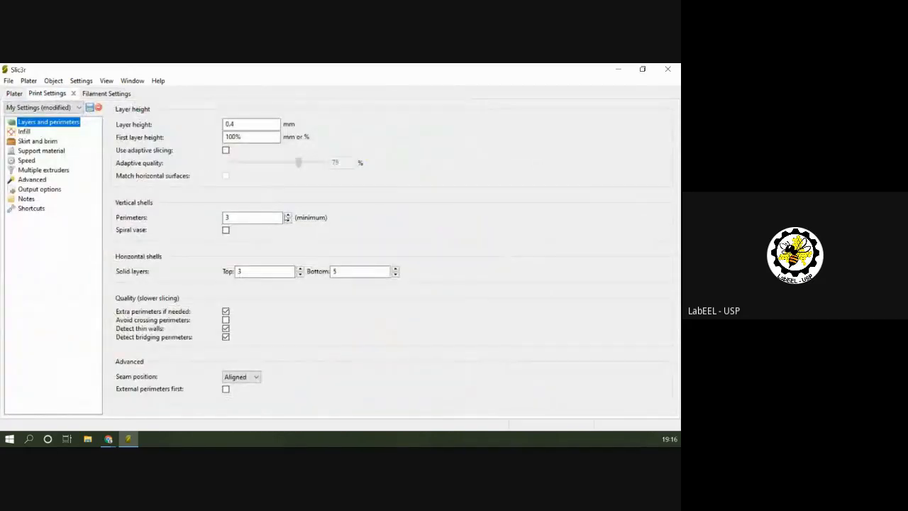
click(255, 217)
text(5)
click(14, 92)
click(68, 410)
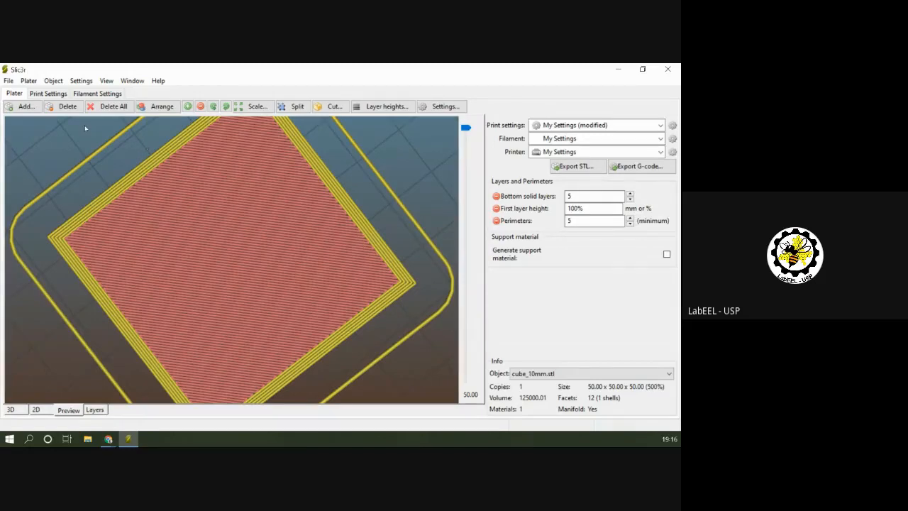
Review the skirt and brim, layers and perimeters, speed, and infill pages of the print settings.
click(48, 94)
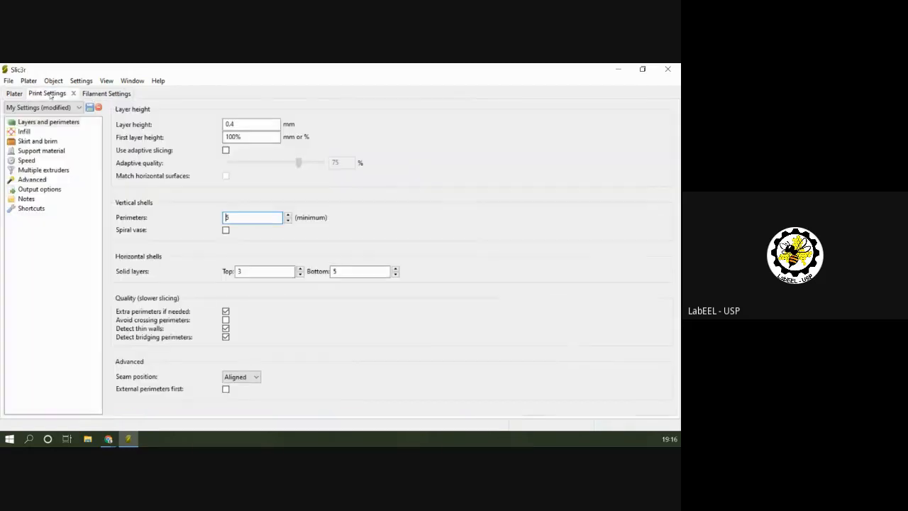
click(40, 141)
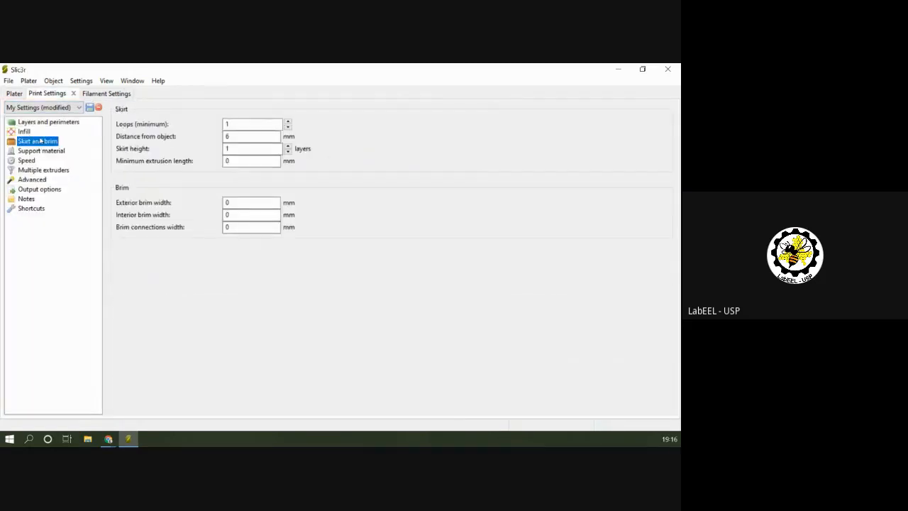
click(30, 122)
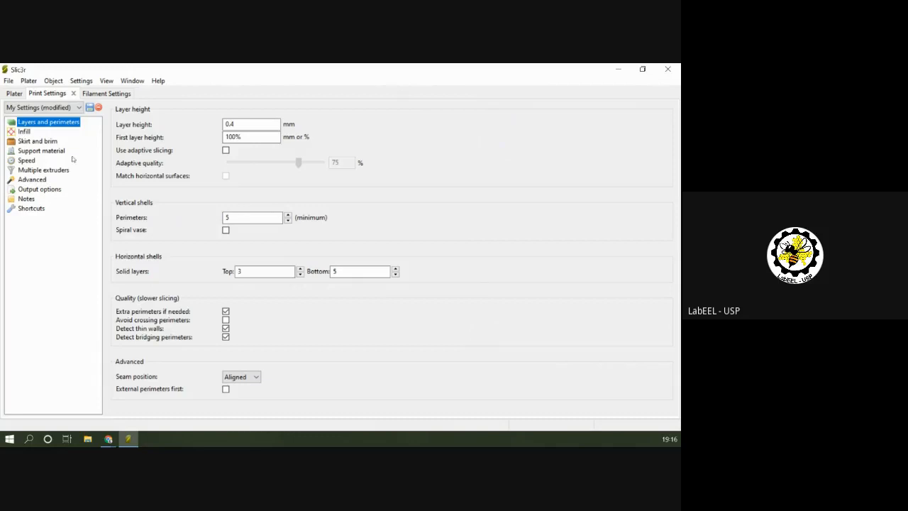
click(31, 162)
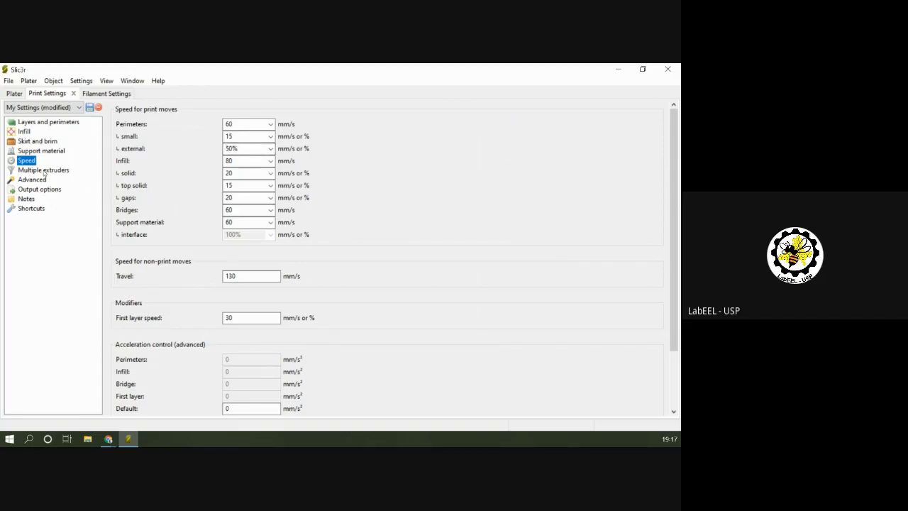
click(25, 133)
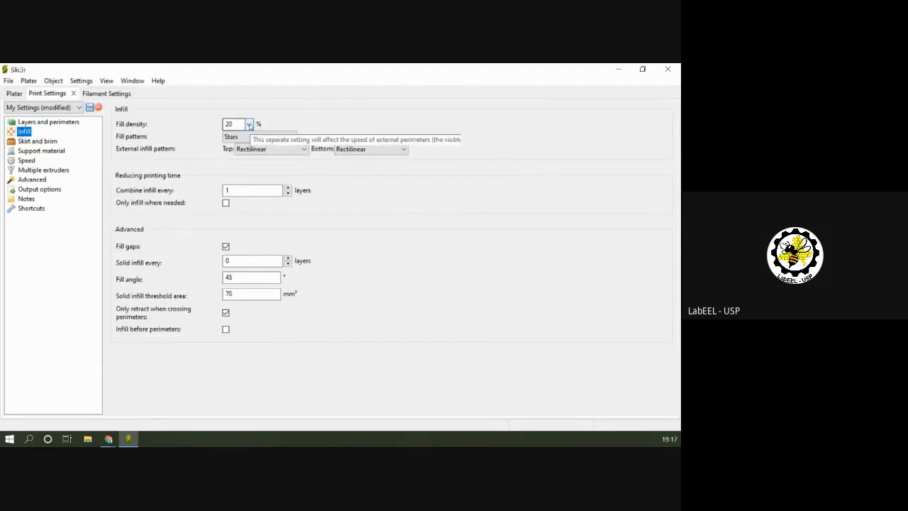
Lower the cube's preview to layer height 15.20 and examine its internal infill.
click(17, 93)
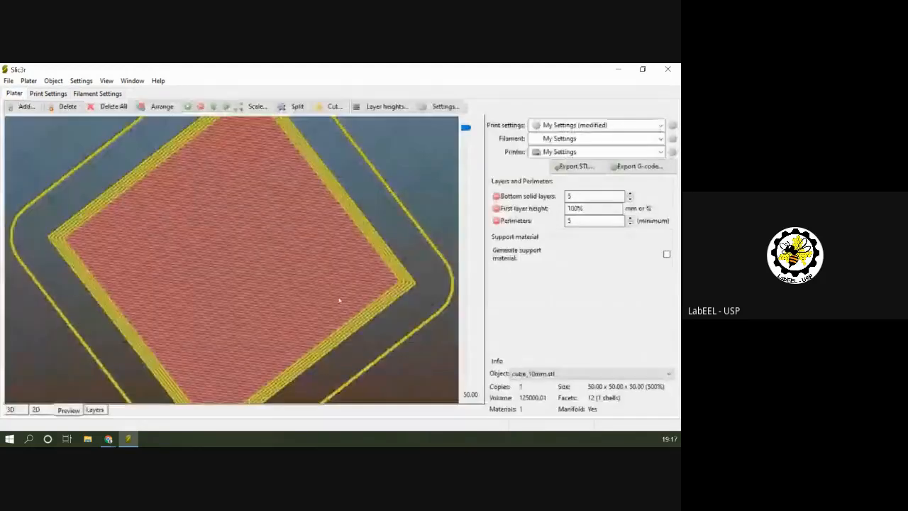
drag(338, 299, 355, 233)
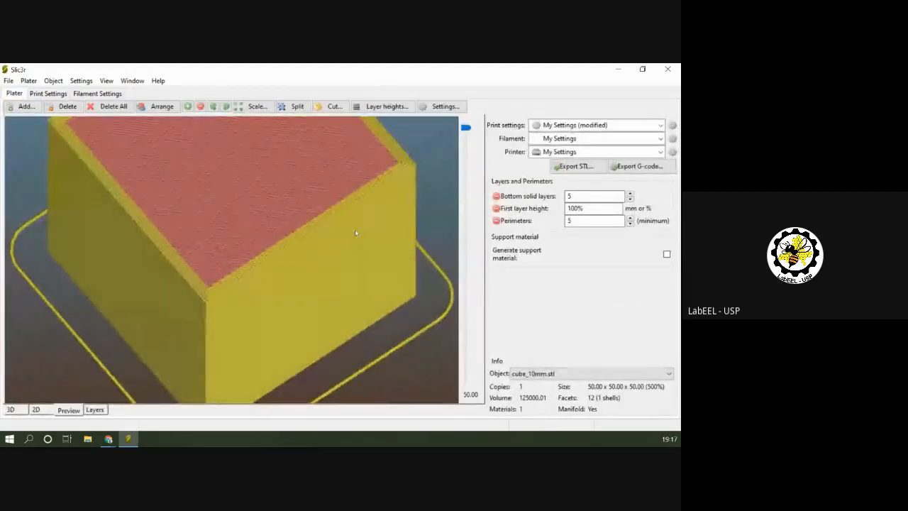
drag(465, 127, 465, 312)
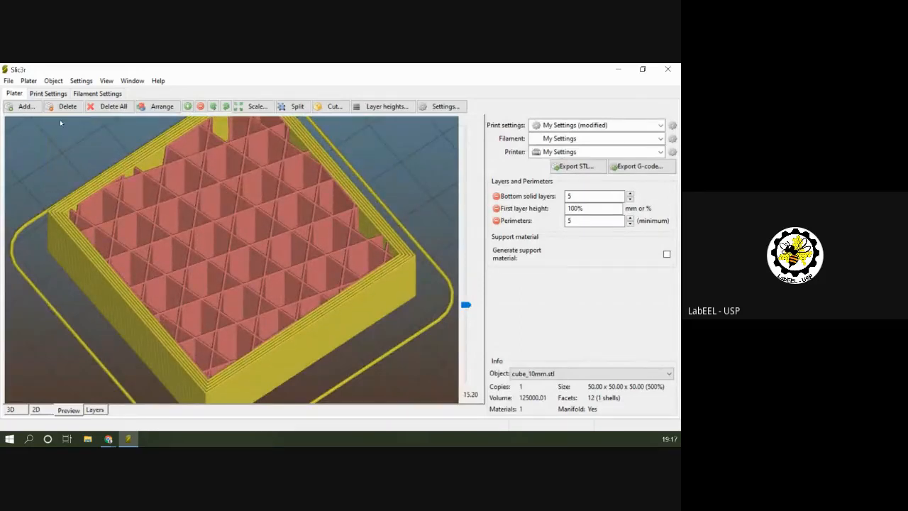
Set the fill density to 50% and preview the cube's internal infill up to 16.00.
click(47, 93)
click(248, 125)
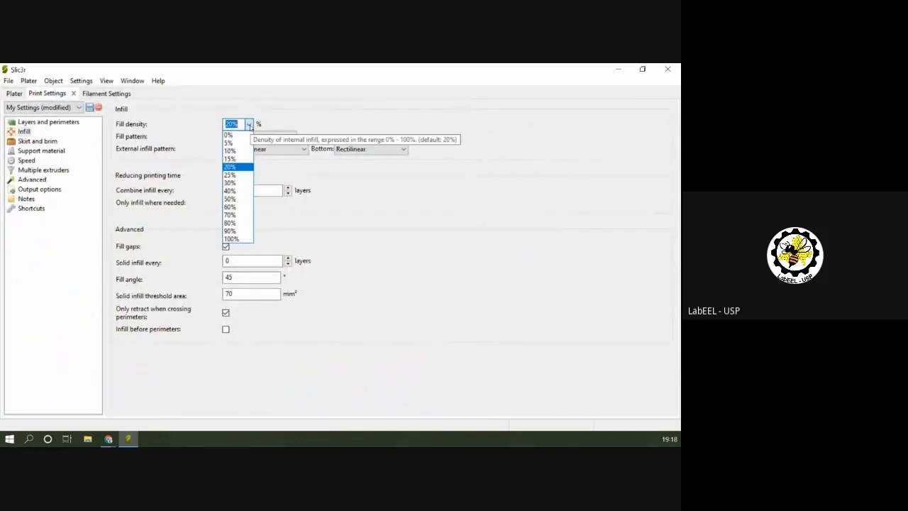
click(240, 199)
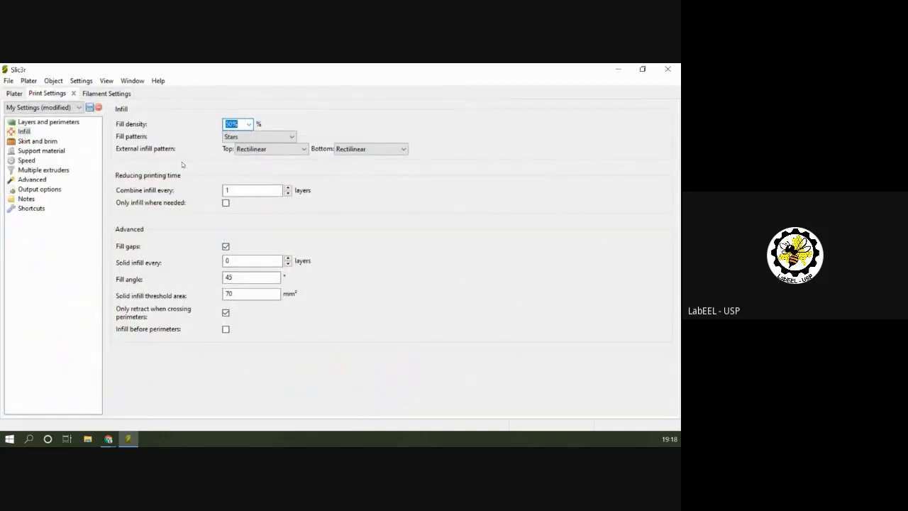
click(20, 94)
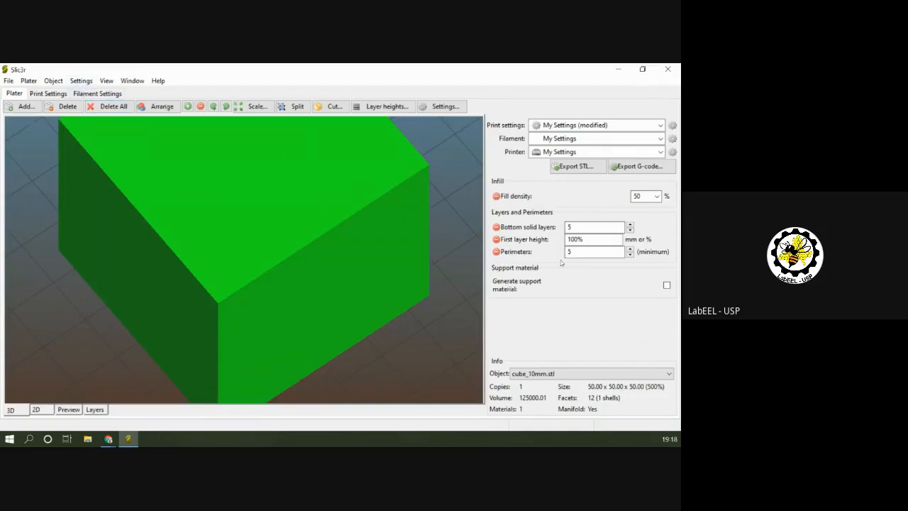
click(67, 411)
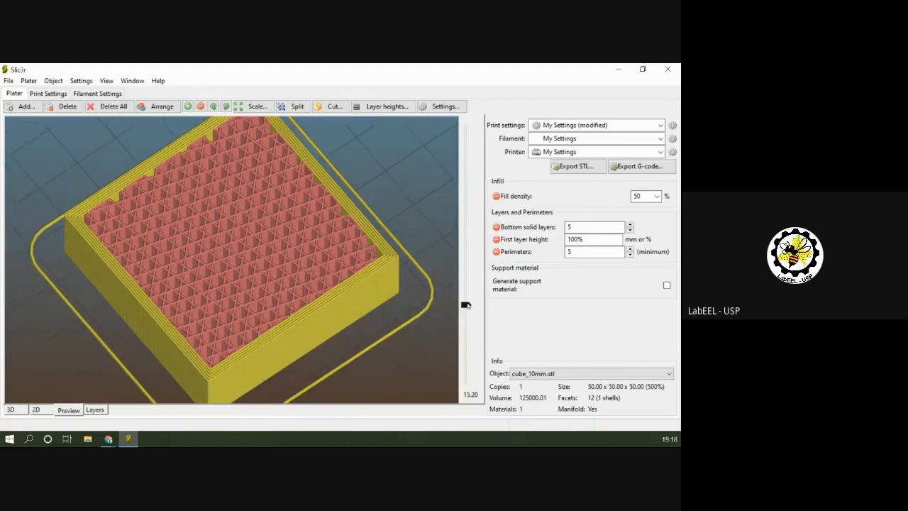
mouse_move(465, 304)
mouse_down()
mouse_move(467, 285)
mouse_move(466, 300)
mouse_up()
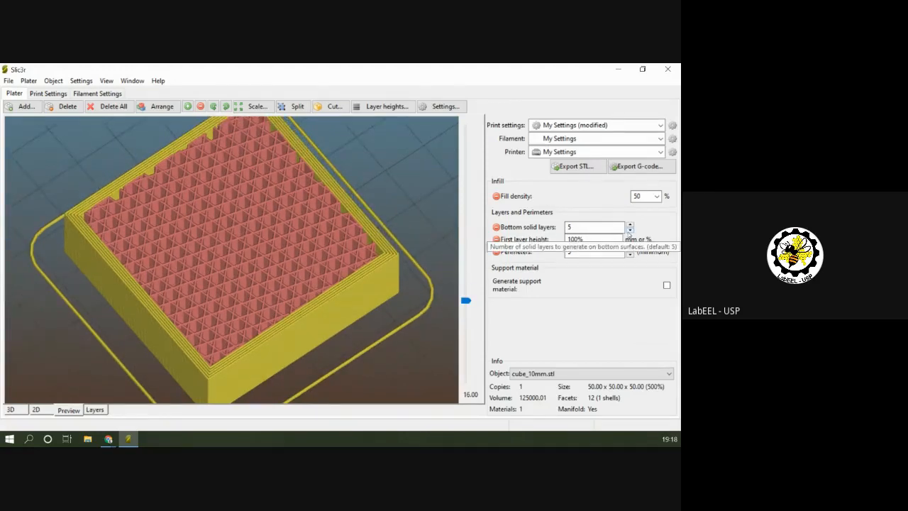
Set the fill density to 5%, check it in the infill settings, and preview the cube's sparse infill.
click(656, 196)
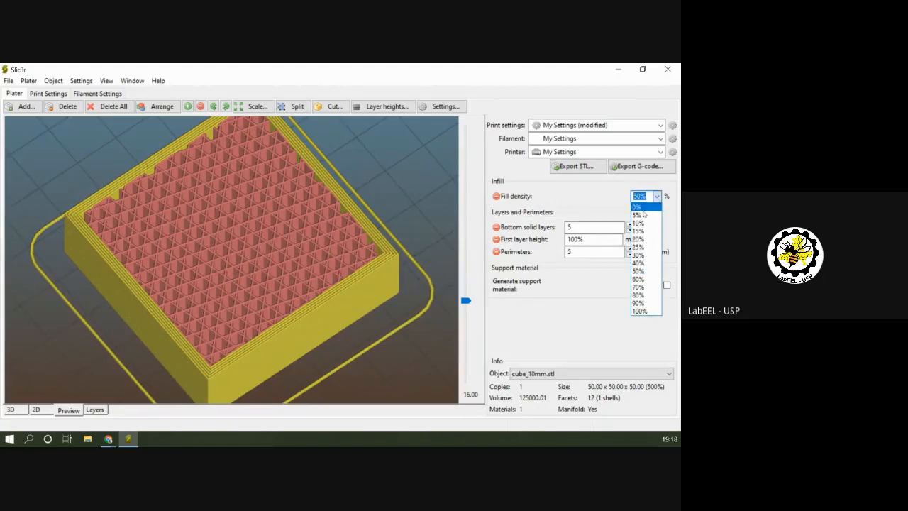
click(637, 215)
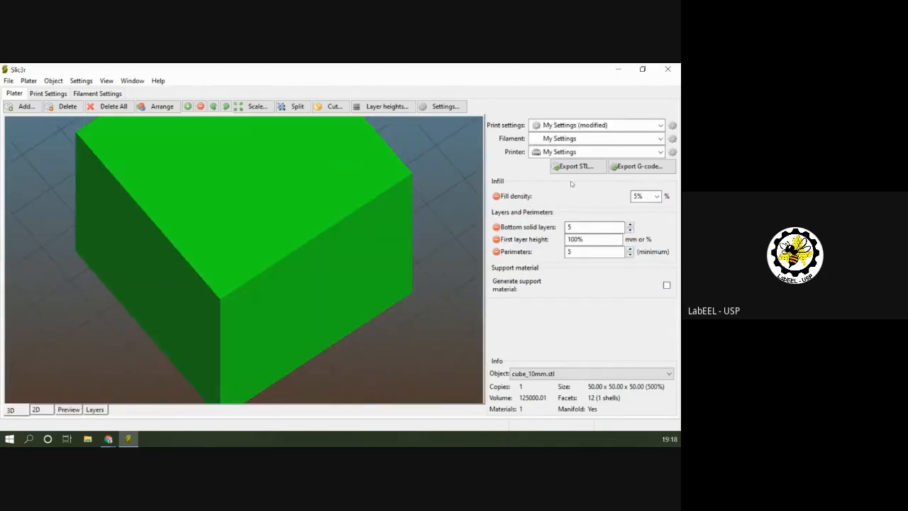
click(51, 94)
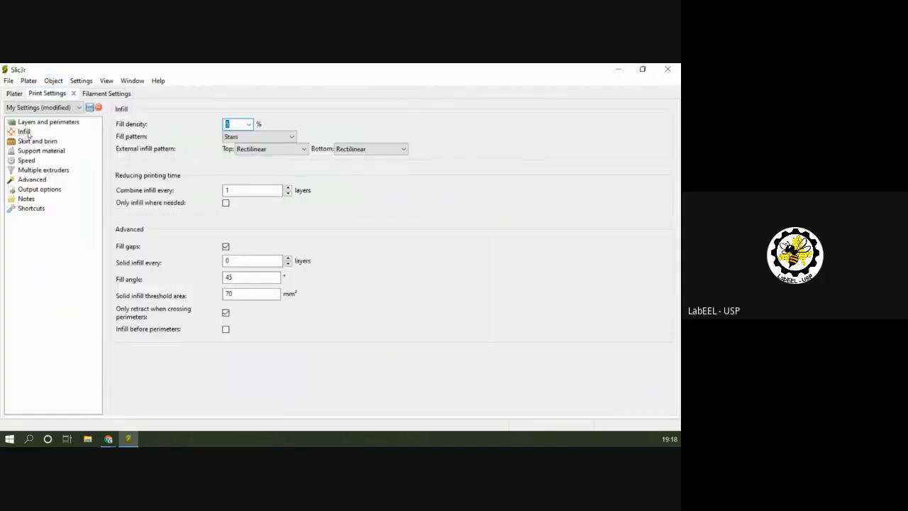
click(15, 94)
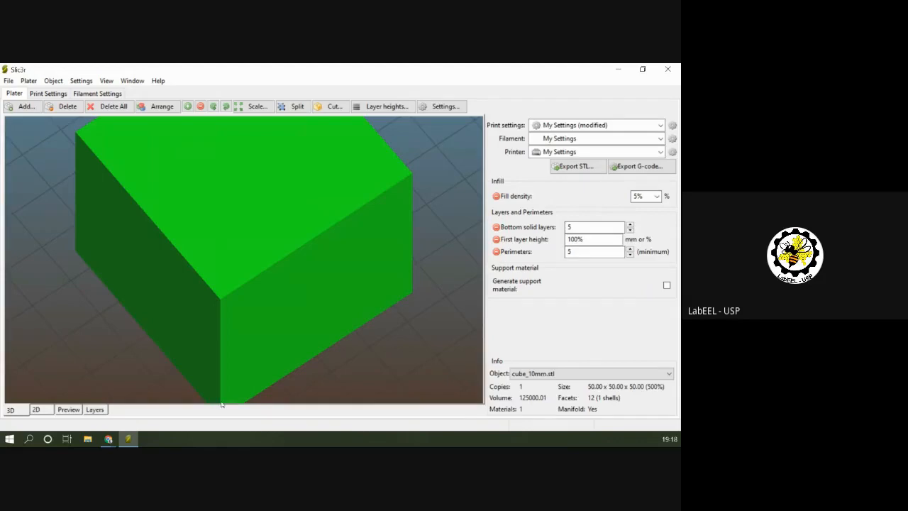
click(69, 410)
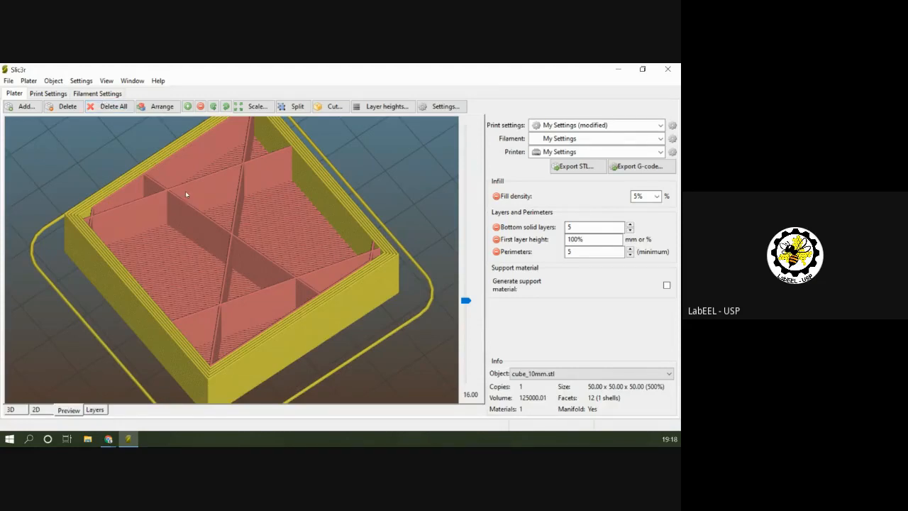
Change the fill pattern to Honeycomb in the infill settings and preview the cube's interior.
click(46, 94)
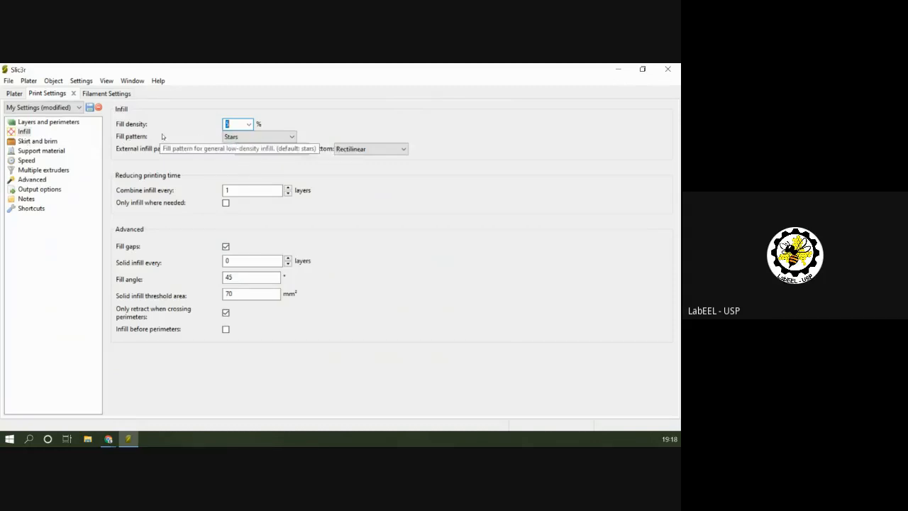
click(285, 137)
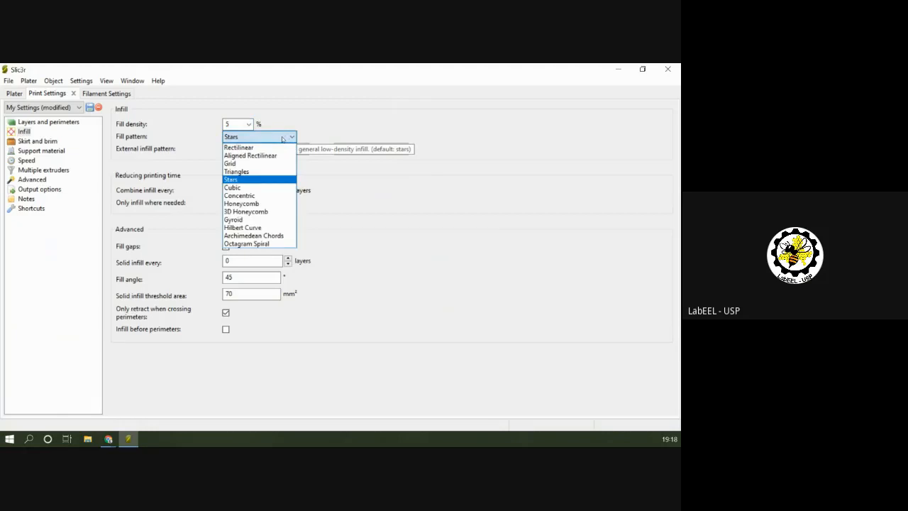
click(259, 204)
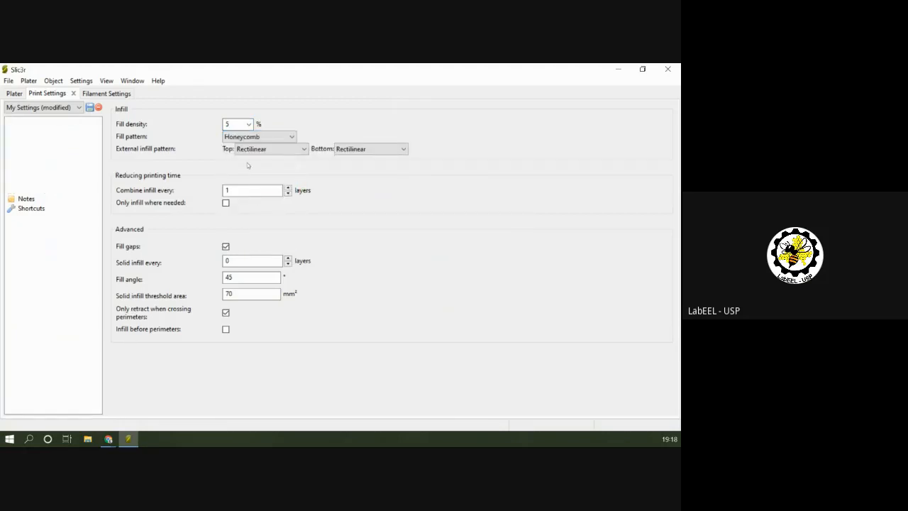
click(19, 96)
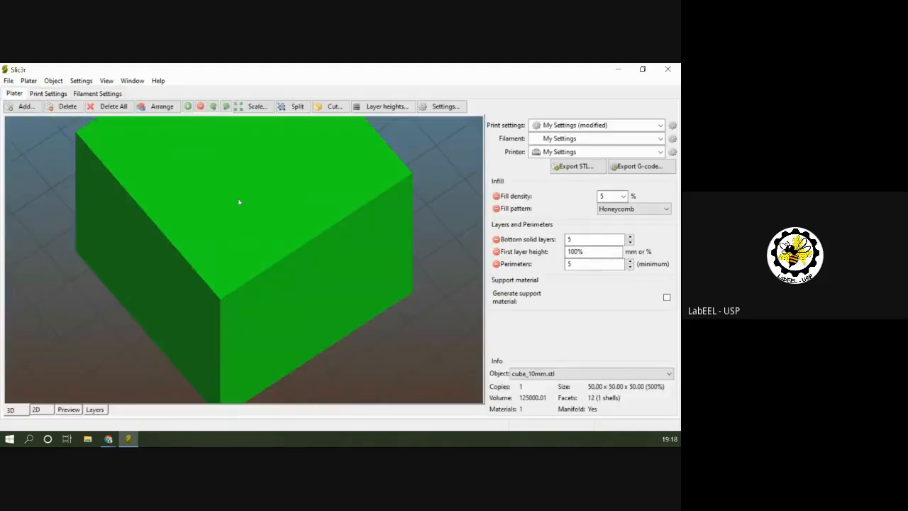
click(69, 410)
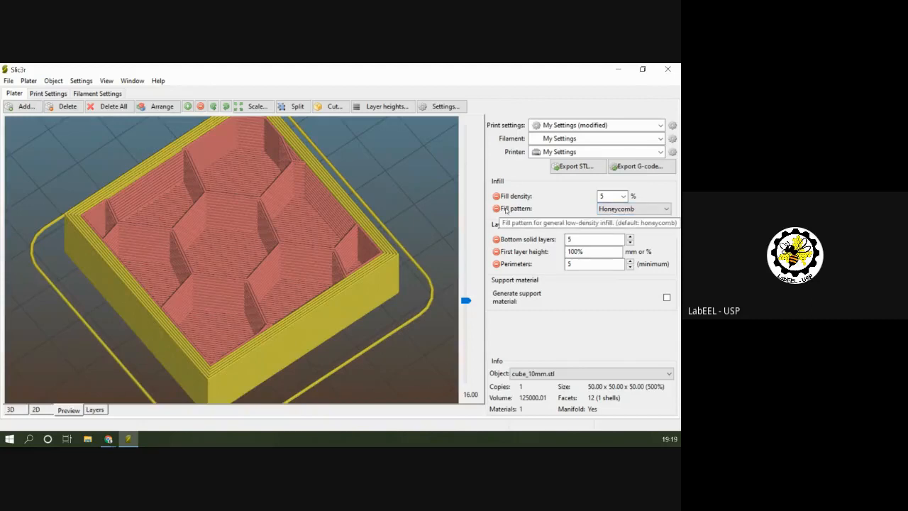
Set the fill density to 10% on the plater and preview the honeycomb infill from above.
click(623, 196)
click(608, 224)
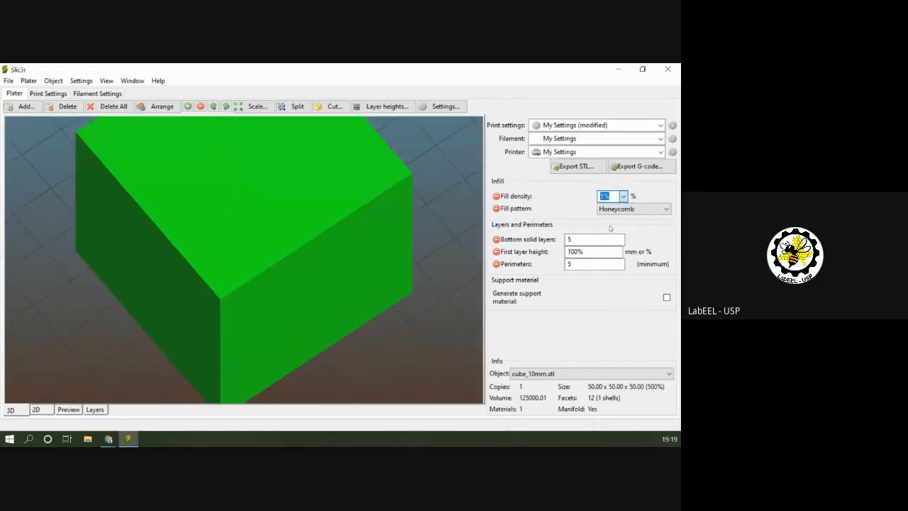
click(68, 409)
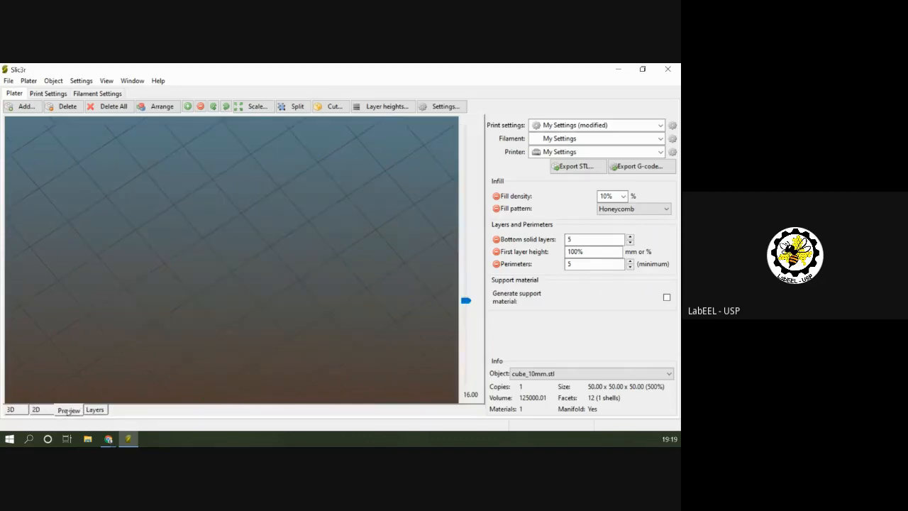
drag(220, 320, 202, 276)
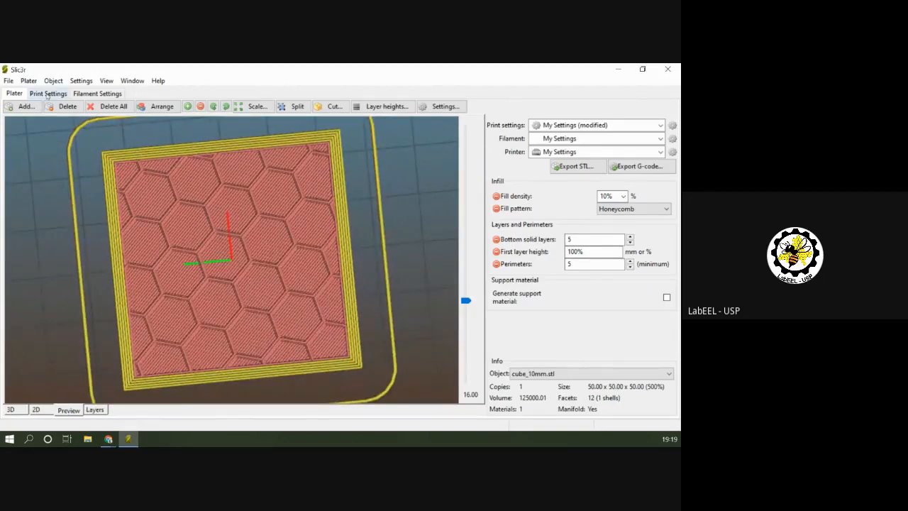
Set the fill angle to 90° in the infill settings and preview the rotated honeycomb from above.
click(46, 94)
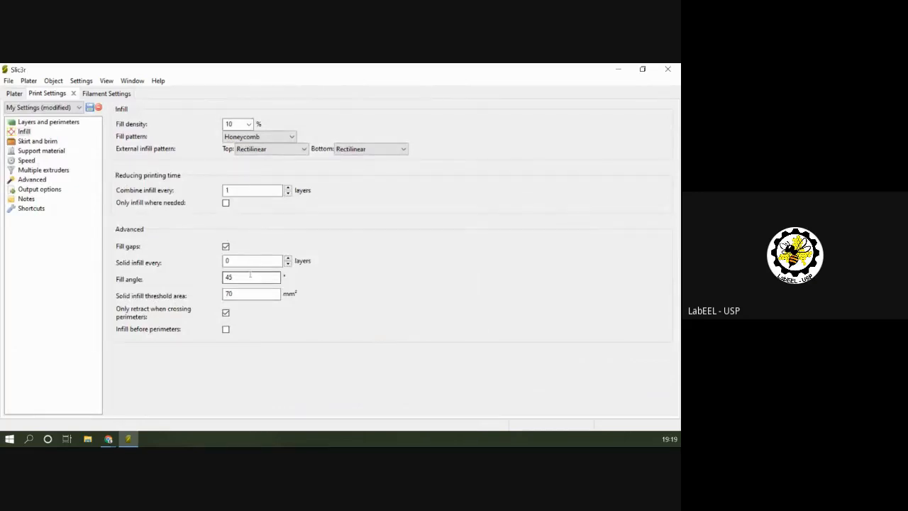
click(236, 279)
double_click(231, 279)
key(BackSpace)
text(90)
click(14, 93)
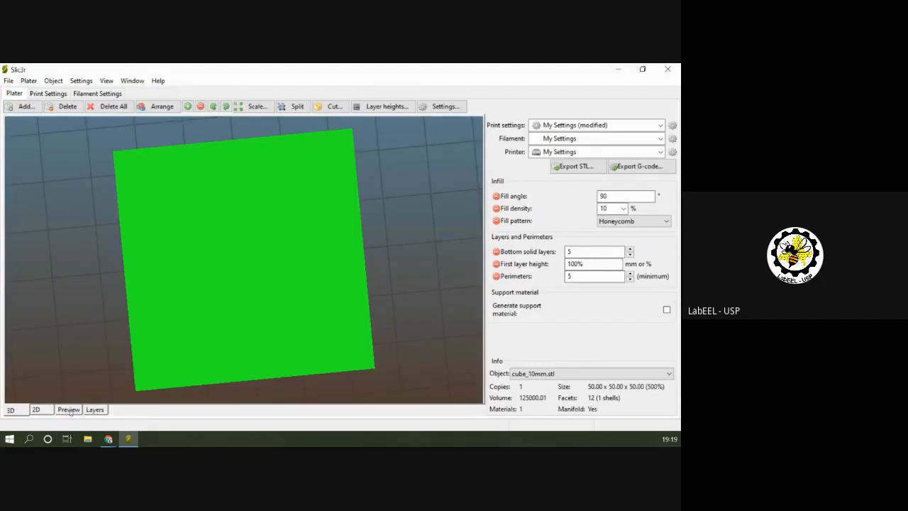
click(69, 410)
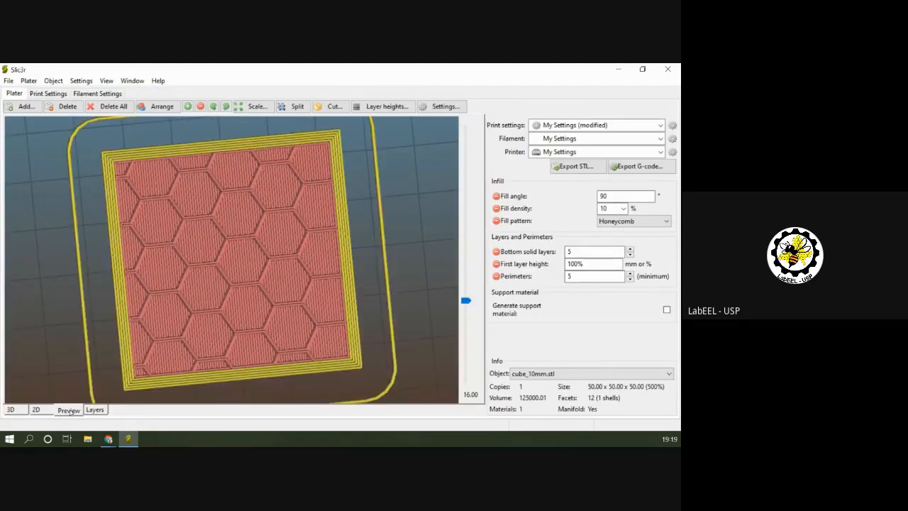
drag(307, 344, 303, 347)
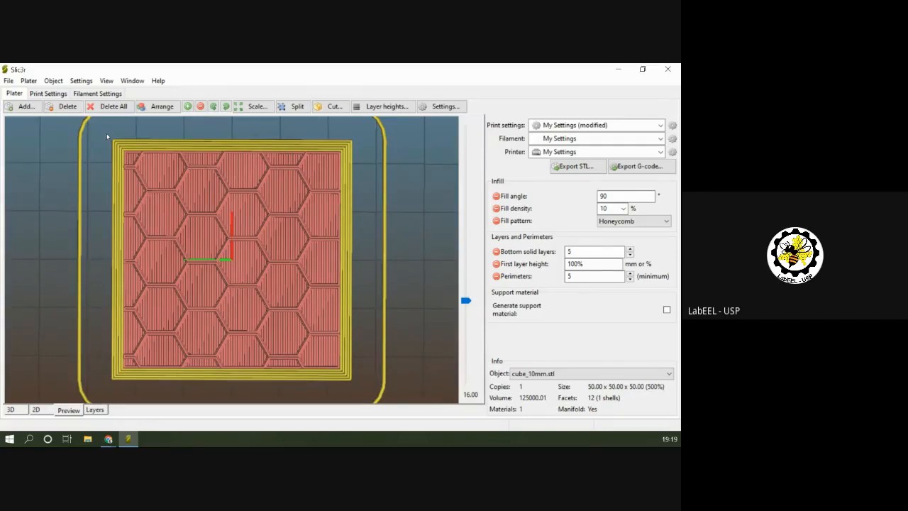
Review the available fill patterns in the infill settings and inspect the cube's honeycomb infill in the layer preview.
click(52, 93)
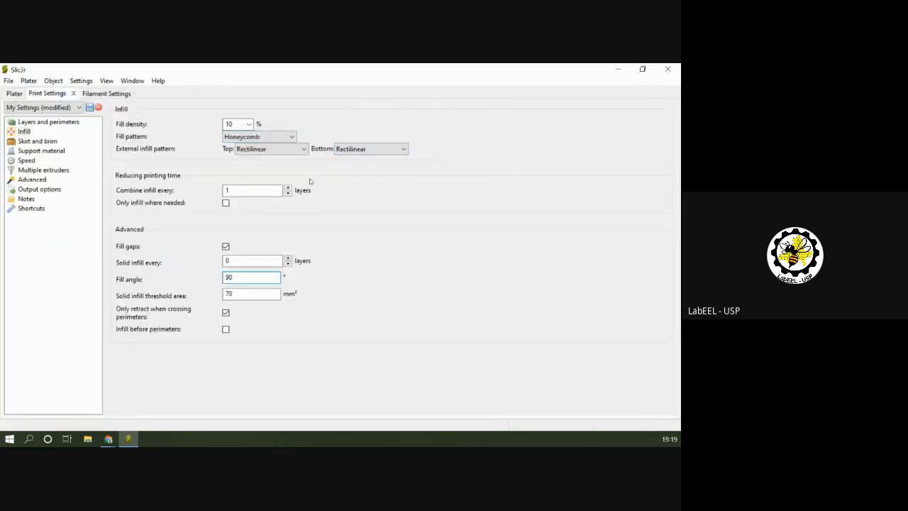
click(273, 136)
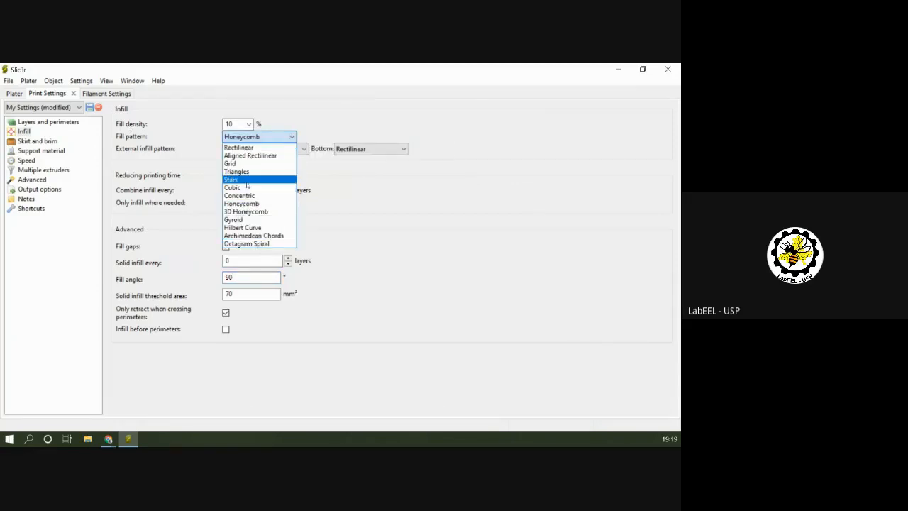
click(13, 89)
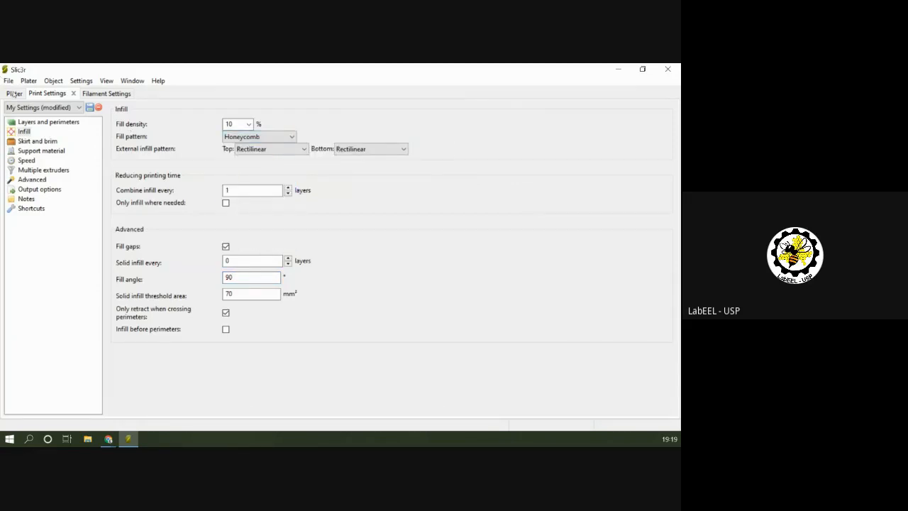
click(15, 93)
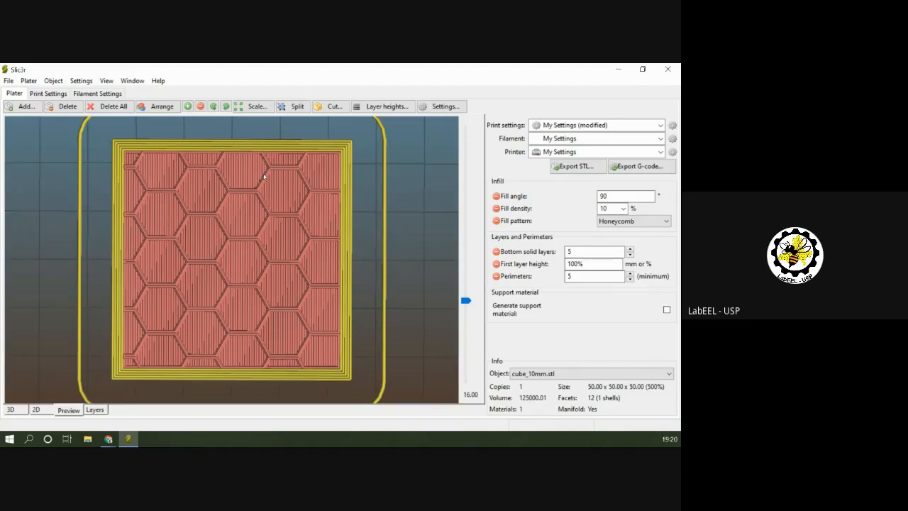
mouse_move(414, 332)
mouse_down()
mouse_move(416, 310)
mouse_move(418, 349)
mouse_up()
drag(418, 217, 410, 275)
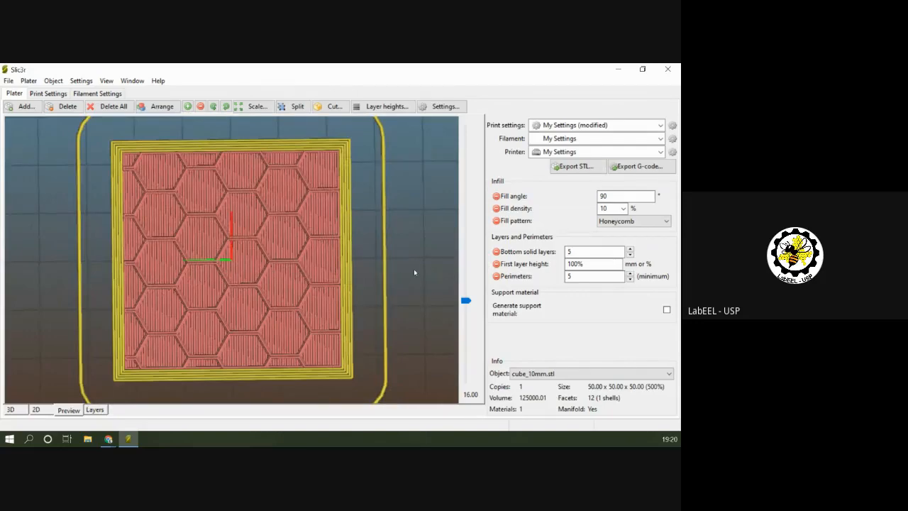
mouse_move(418, 285)
mouse_down()
mouse_move(418, 273)
mouse_move(418, 307)
mouse_move(420, 297)
mouse_up()
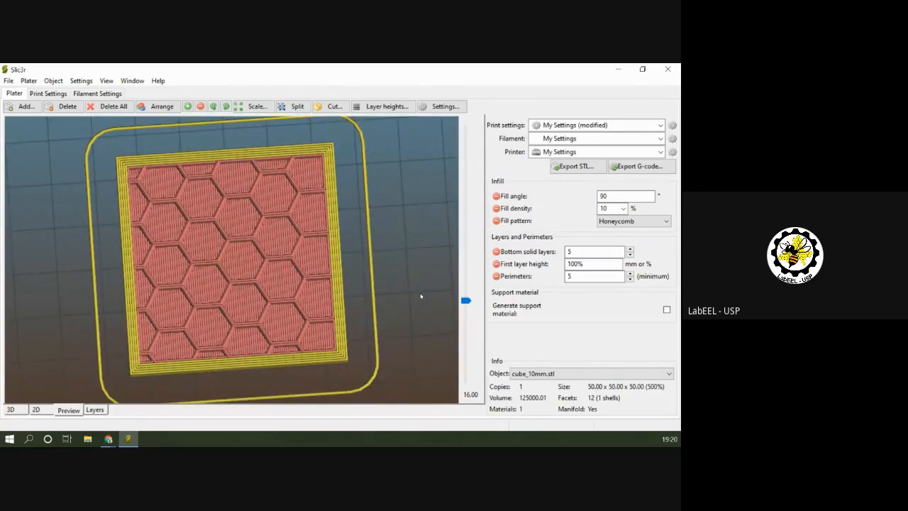
Review the infill, speed, and layers and perimeters sections of the print settings.
click(48, 93)
click(24, 132)
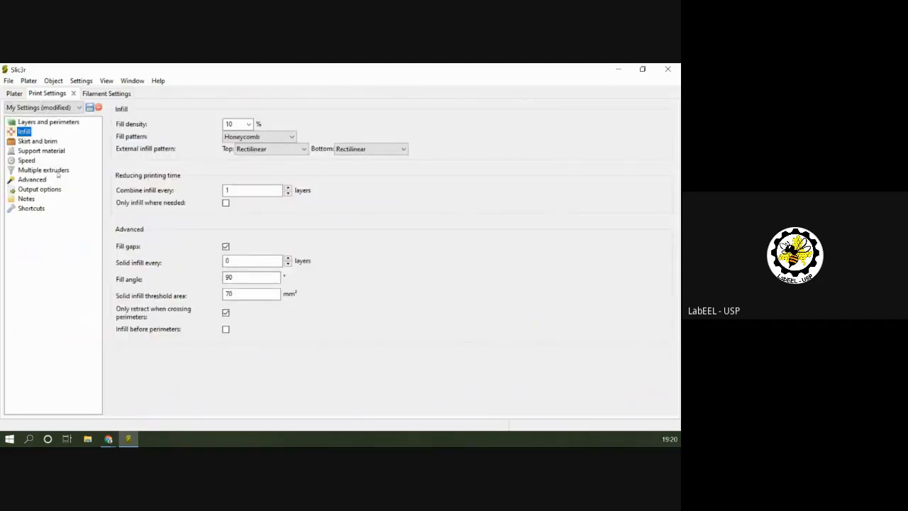
click(28, 161)
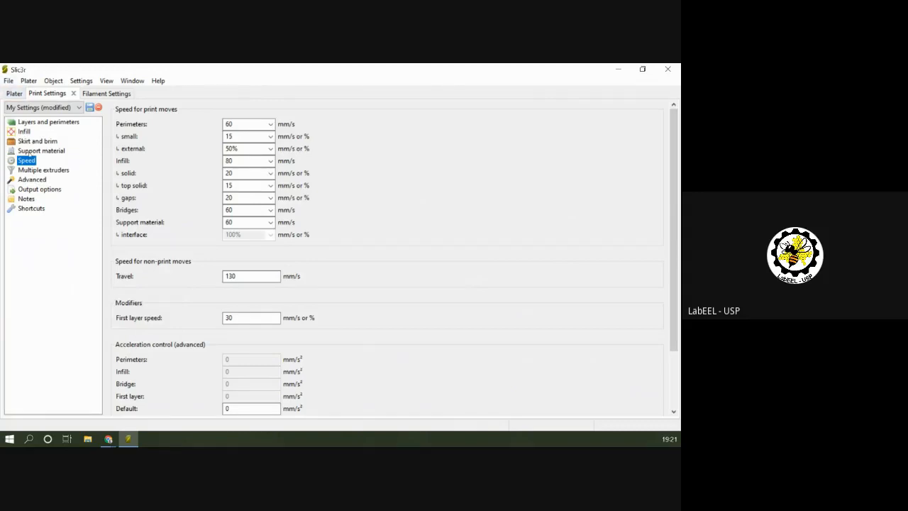
click(42, 122)
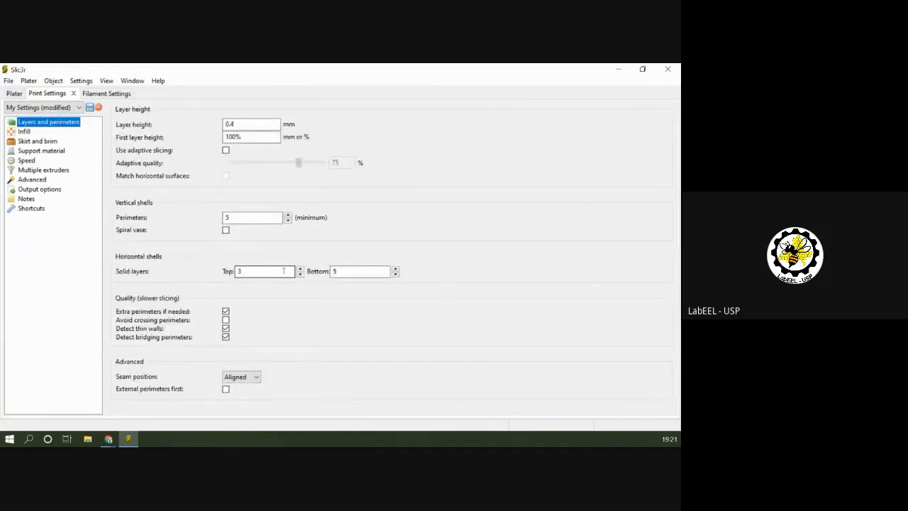
Raise the layer preview to the cube's topmost layer at 50.00 and examine its upper solid layers.
click(19, 94)
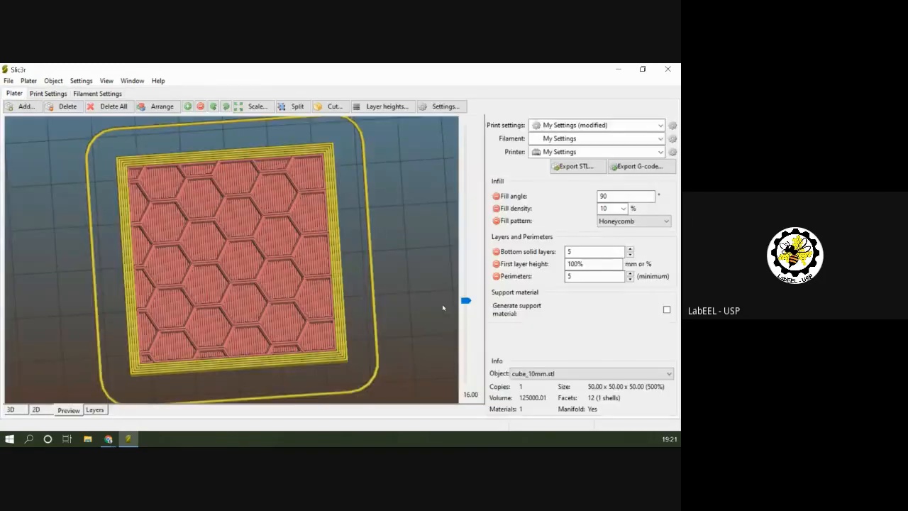
drag(466, 301, 466, 188)
drag(390, 277, 391, 245)
drag(465, 188, 465, 131)
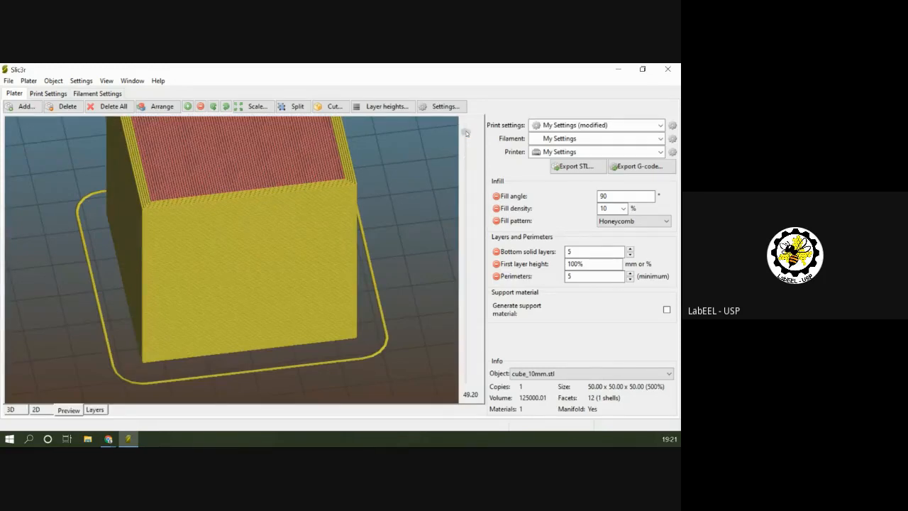
drag(465, 132, 466, 131)
key(Up)
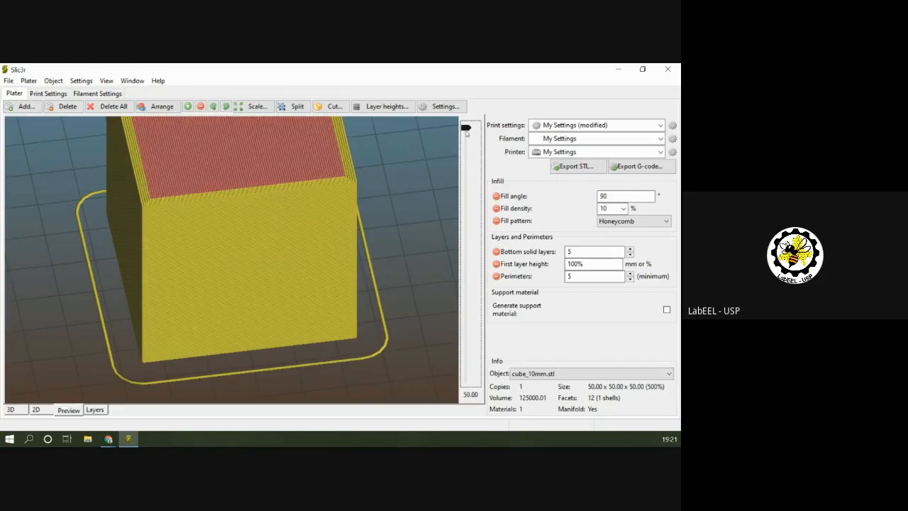
Set the top solid layers to 5 and preview the cube's top surface.
click(45, 93)
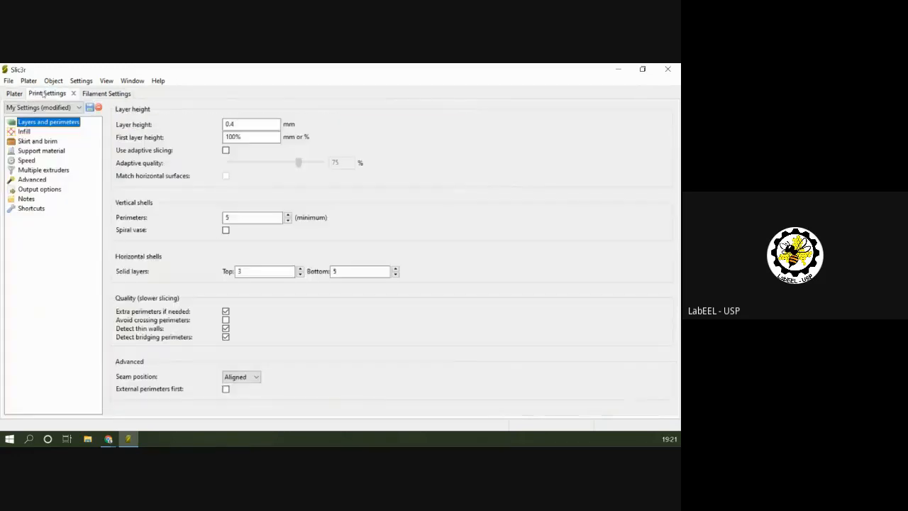
click(298, 271)
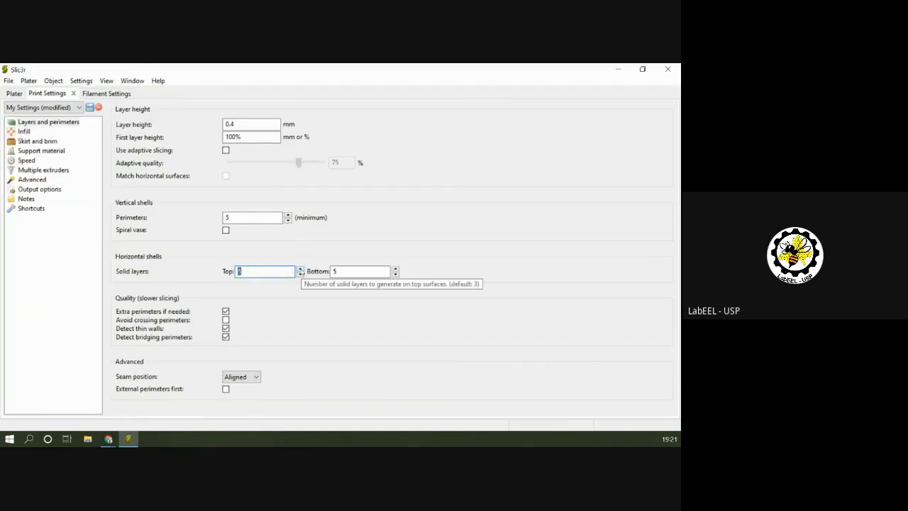
click(15, 94)
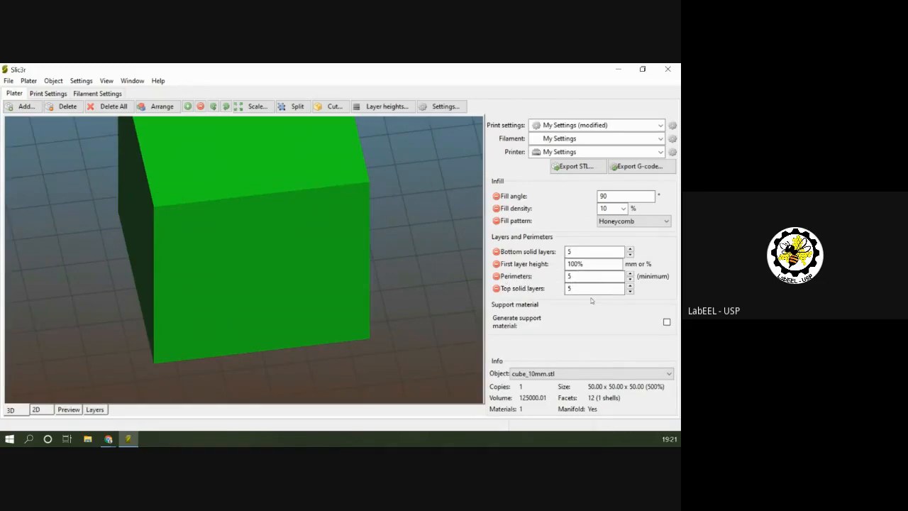
click(69, 409)
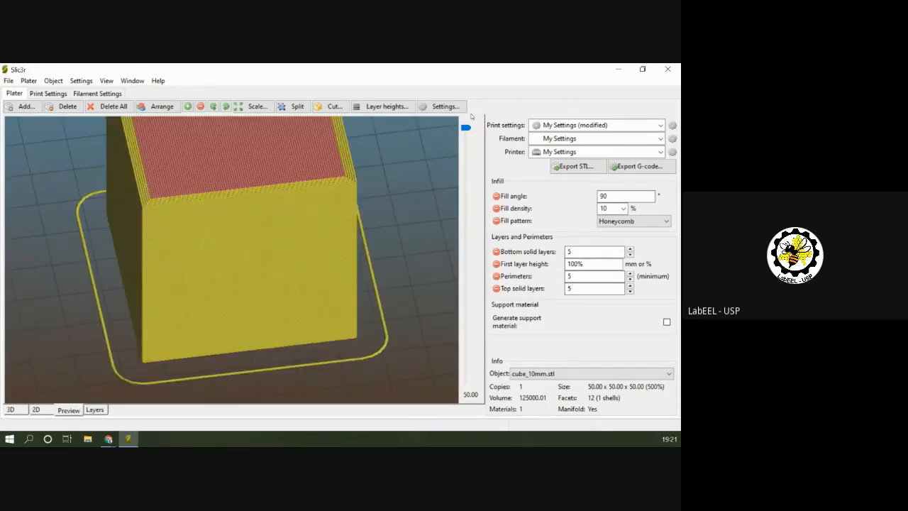
scroll(466, 128, down, 4)
scroll(466, 128, down, 1)
scroll(466, 129, up, 5)
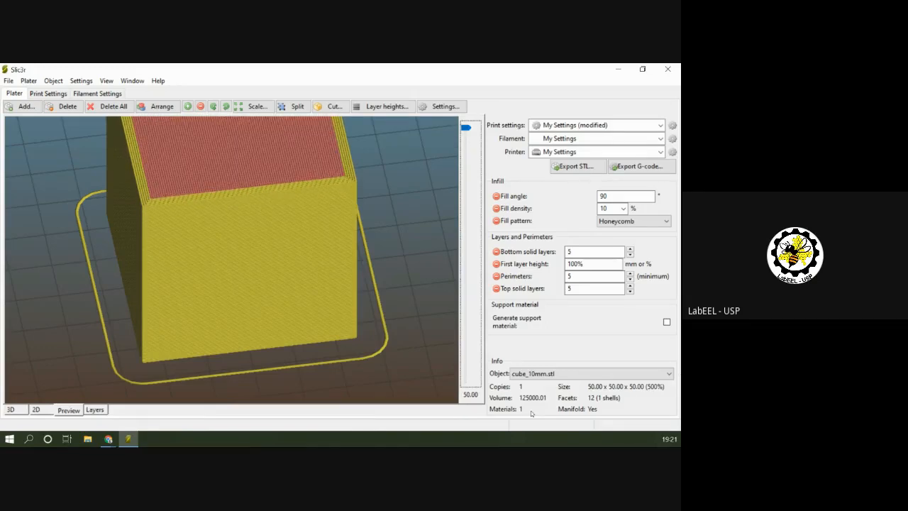
drag(407, 171, 407, 198)
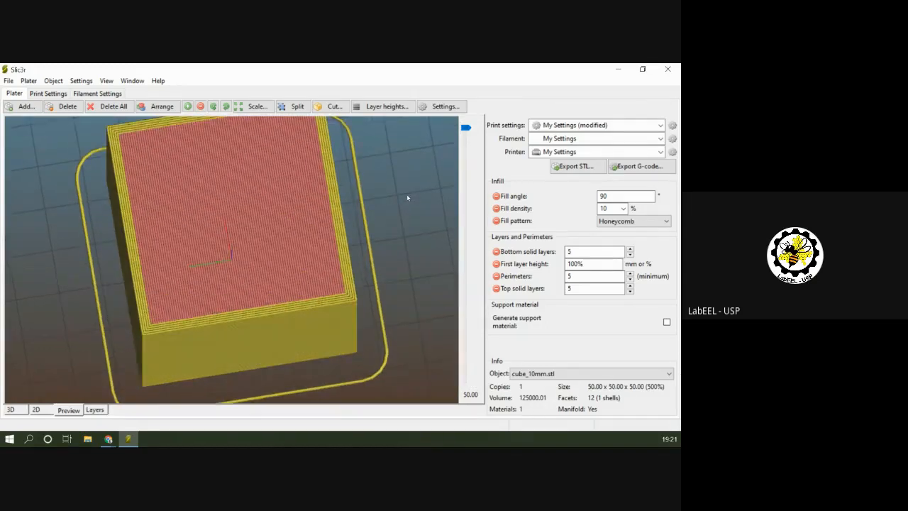
scroll(408, 198, down, 3)
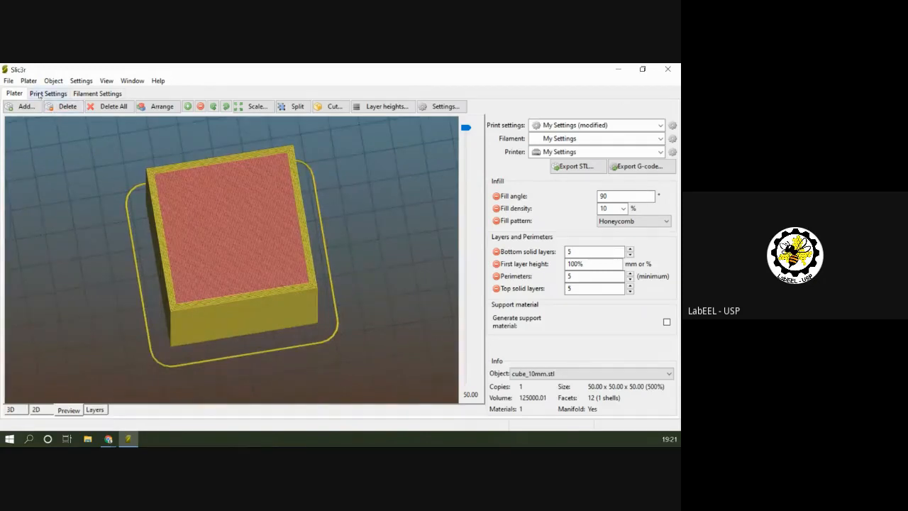
Show the cube in the 3D view and examine it on the print bed from the side.
click(11, 410)
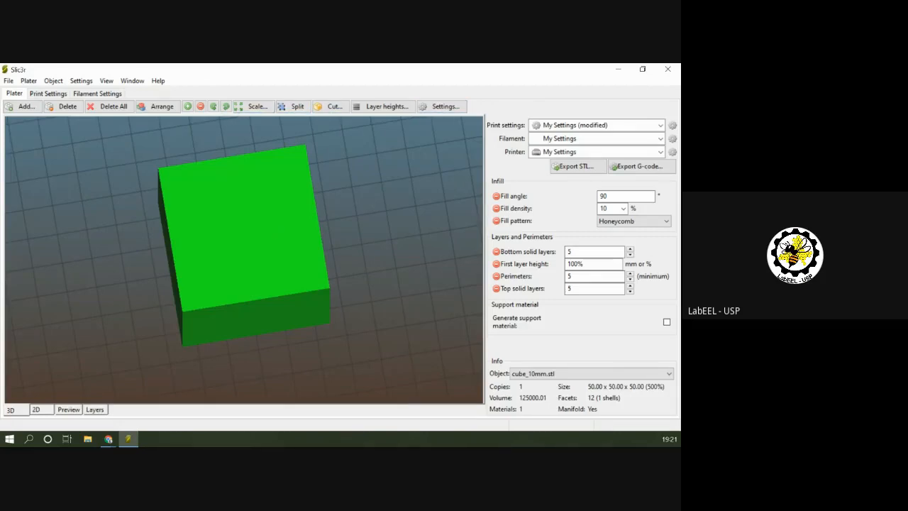
drag(380, 229, 311, 217)
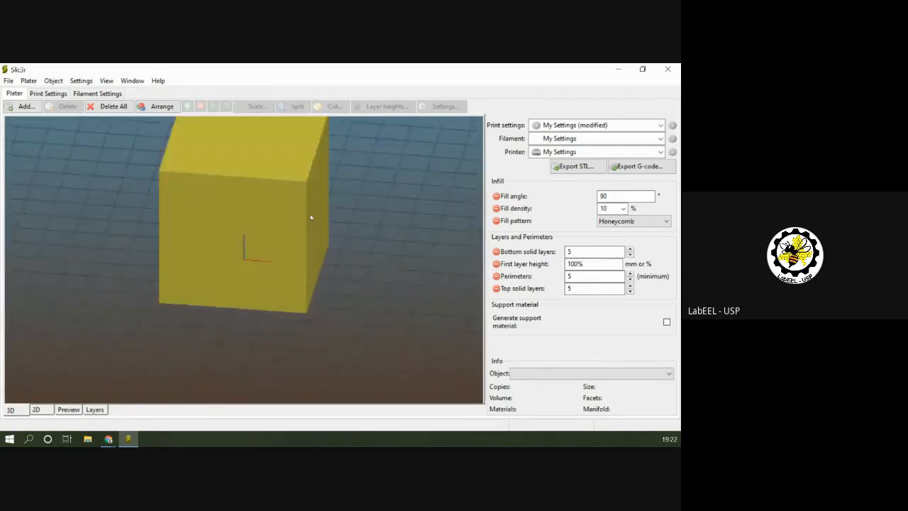
drag(397, 178, 353, 199)
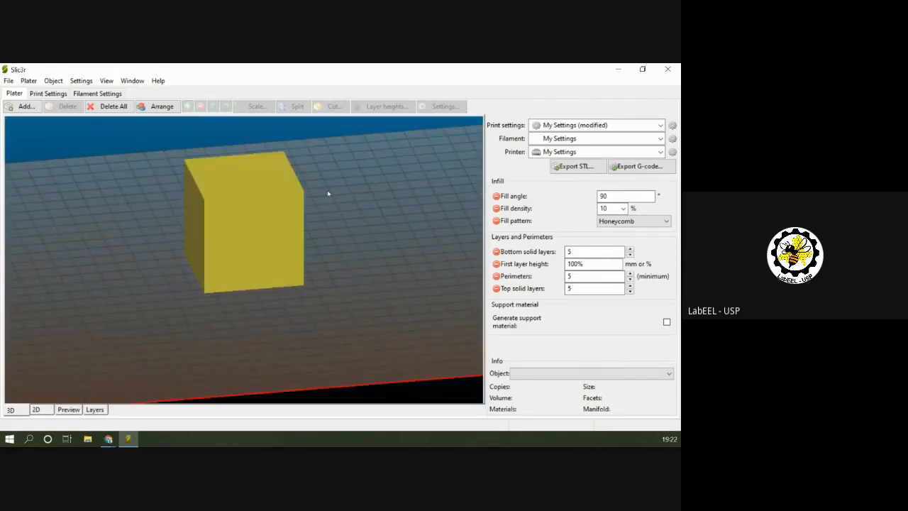